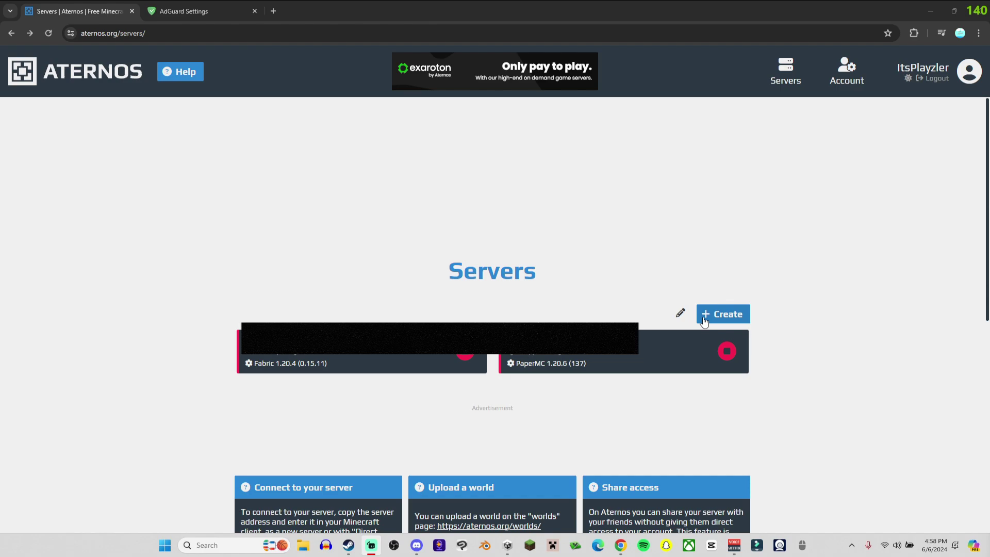
- Begin a new Java server and colour its welcome message text red
left_click(729, 318)
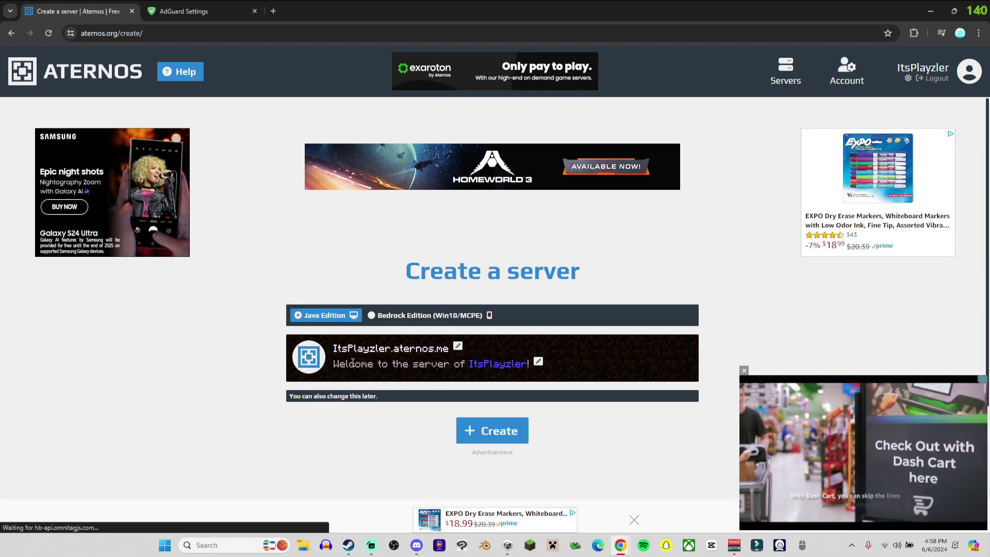
left_click(538, 362)
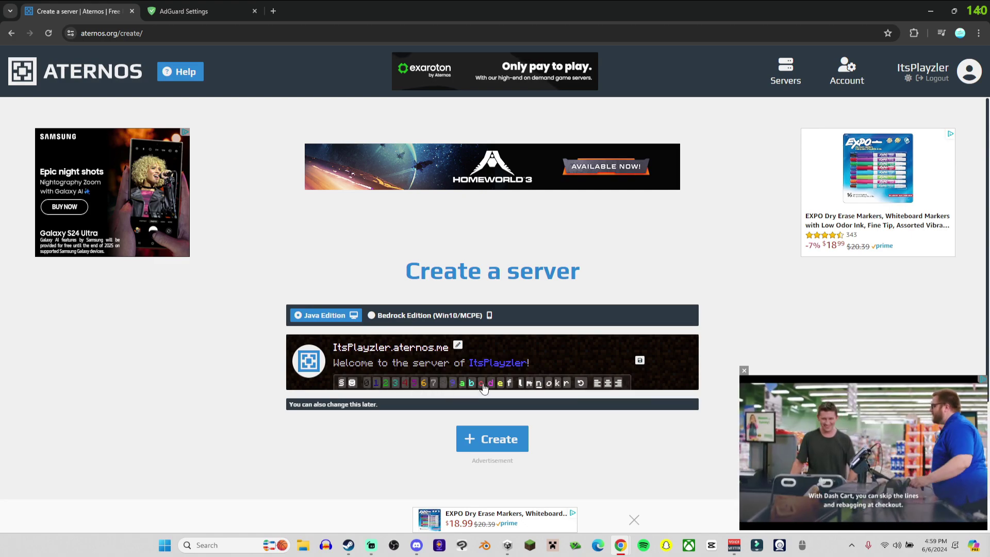
left_click(435, 385)
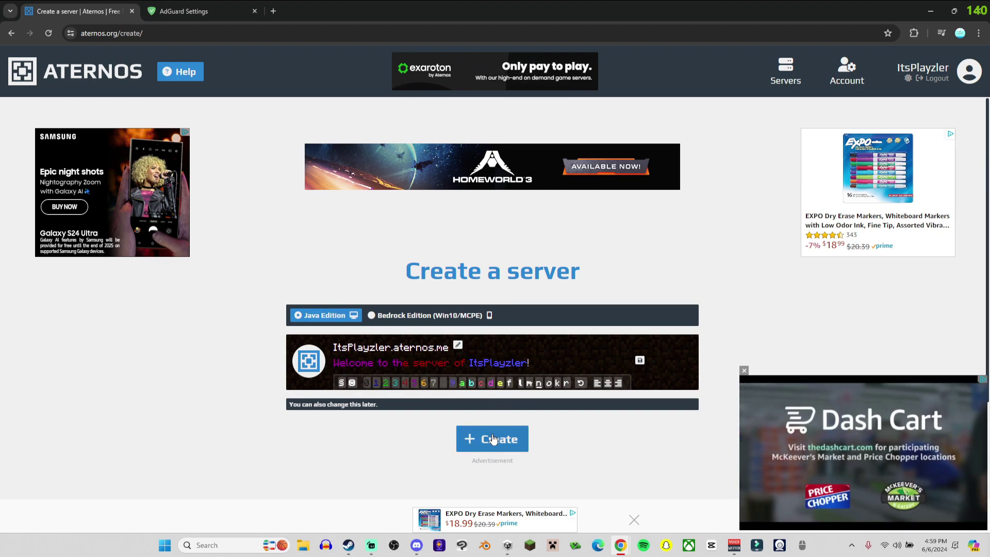
- Create the server and install PaperMC 1.20.6 in place of Vanilla
left_click(469, 438)
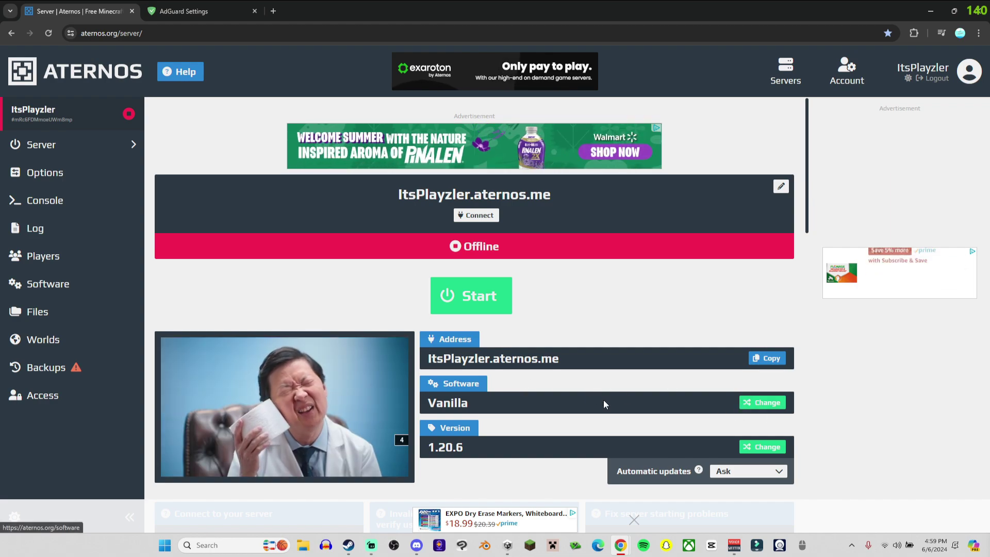
left_click(768, 402)
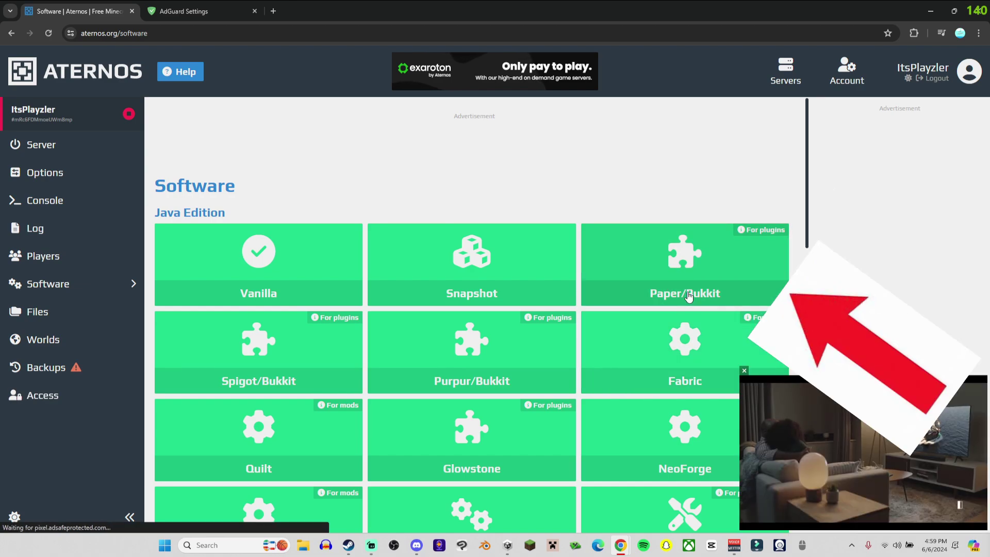
left_click(714, 264)
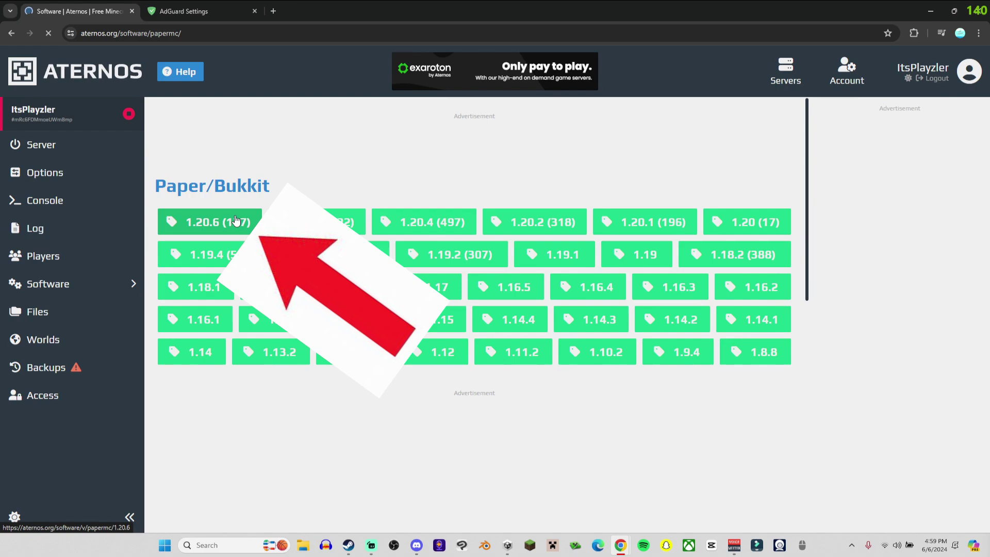
left_click(236, 221)
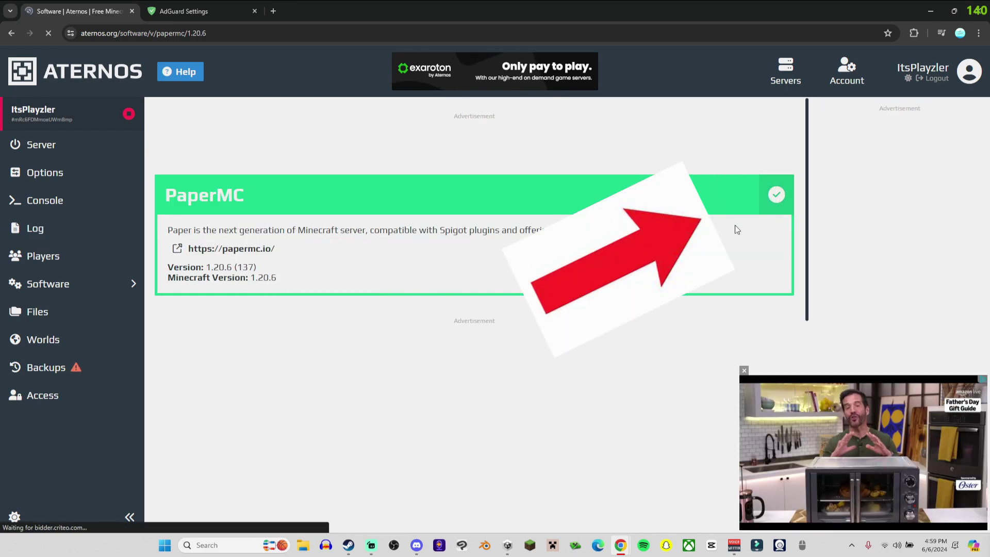
left_click(82, 288)
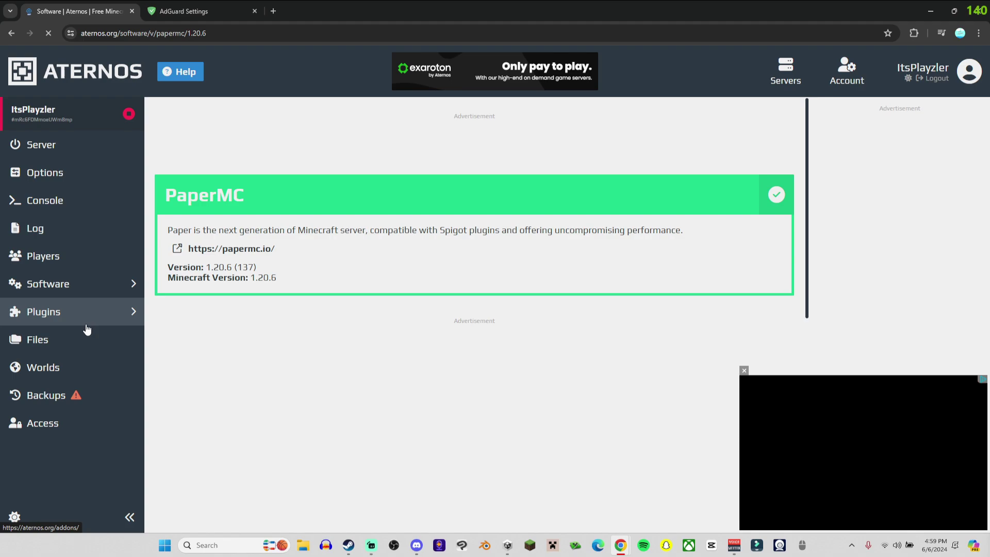
- Review server.properties on the Options page: 20 slots, Survival, Easy difficulty
left_click(67, 172)
scroll(390, 320, "down", 2)
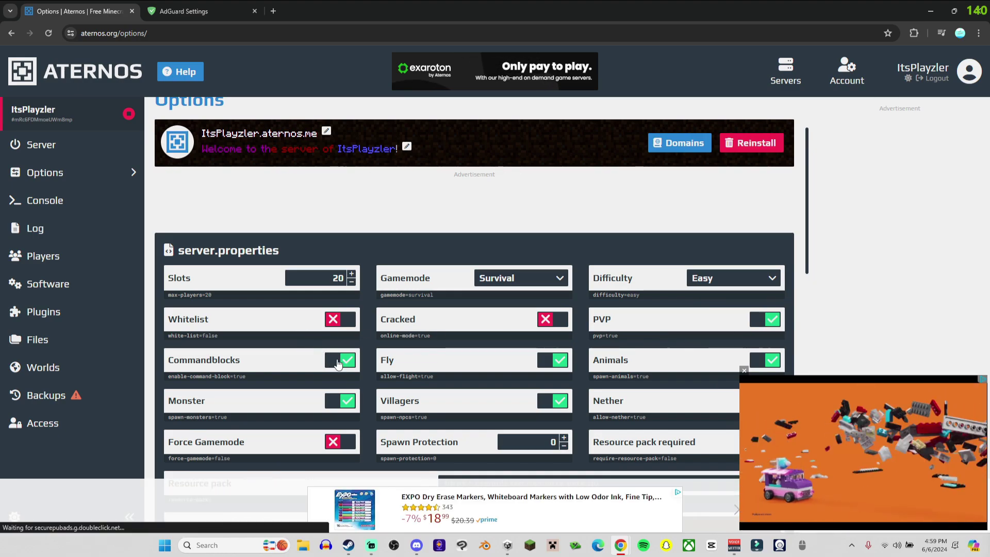
scroll(446, 274, "down", 5)
scroll(516, 227, "up", 5)
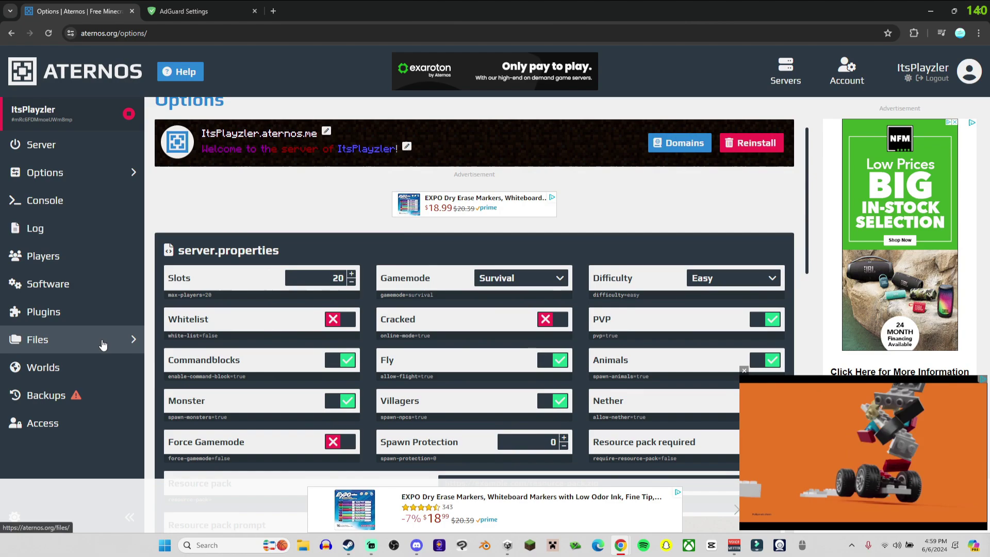
- Search the plugin catalogue for 'gey' and install GeyserMC version 547
left_click(80, 323)
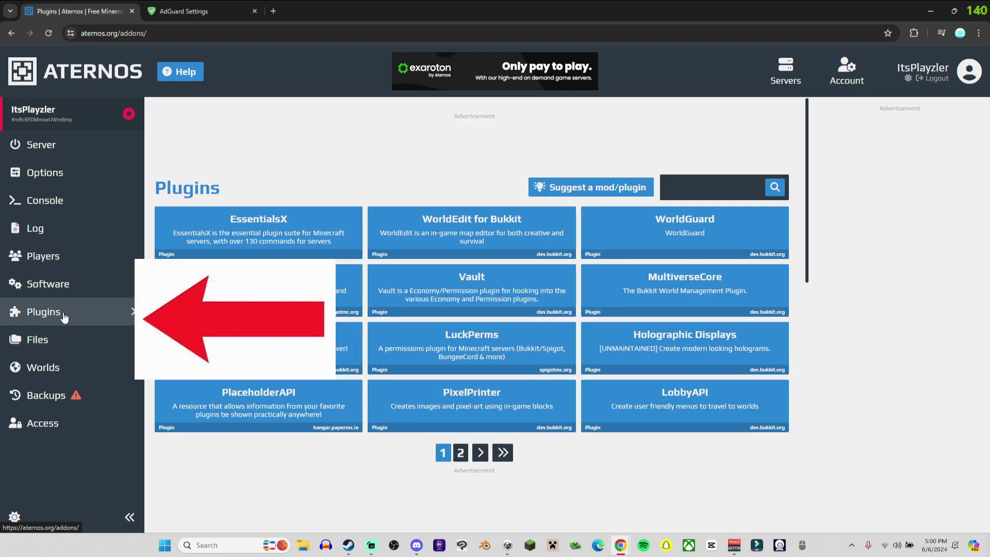
left_click(720, 181)
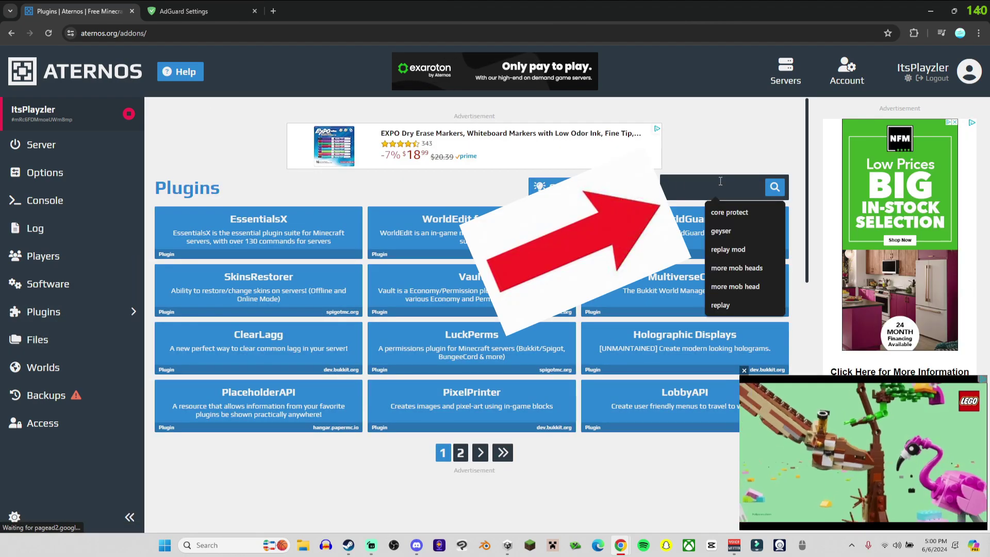
type("g")
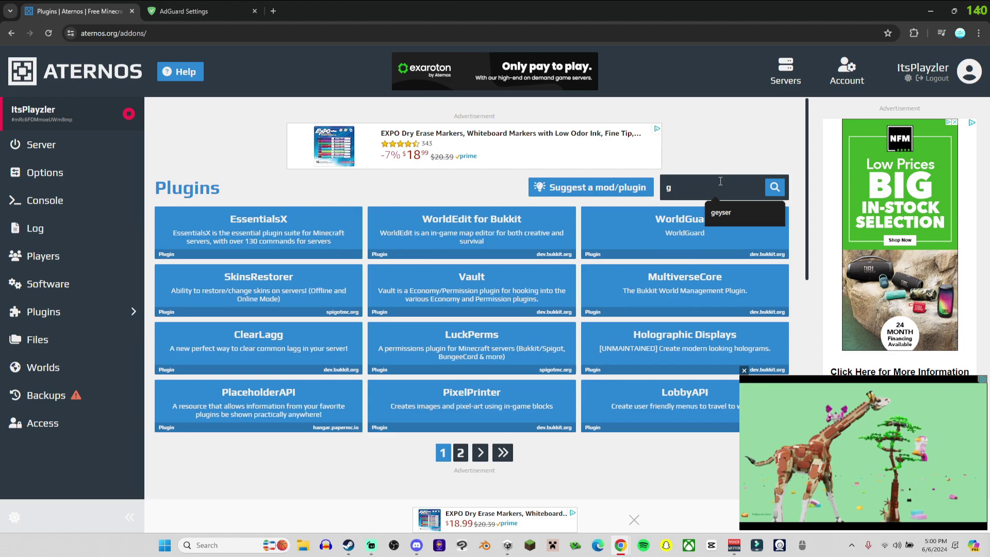
type("eyser")
key("Return")
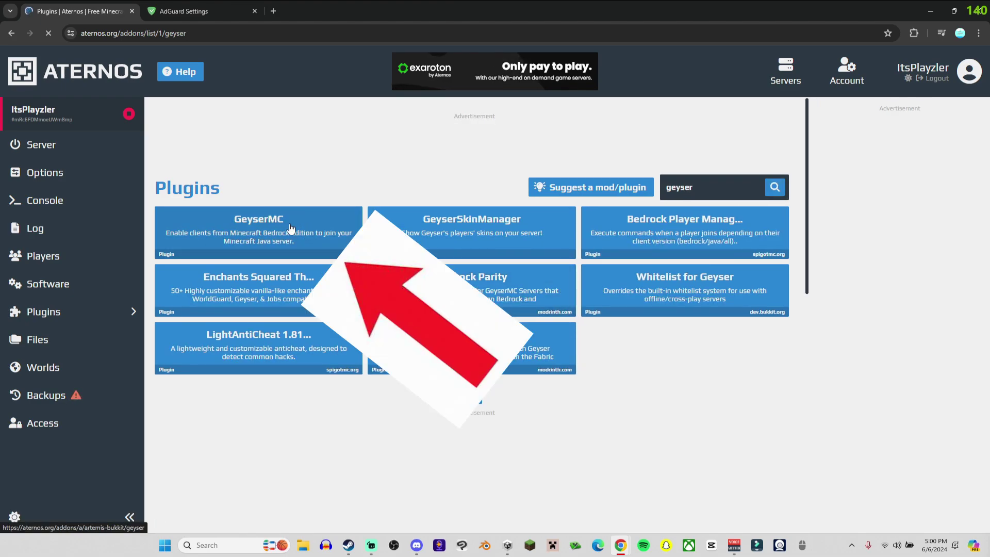
left_click(288, 227)
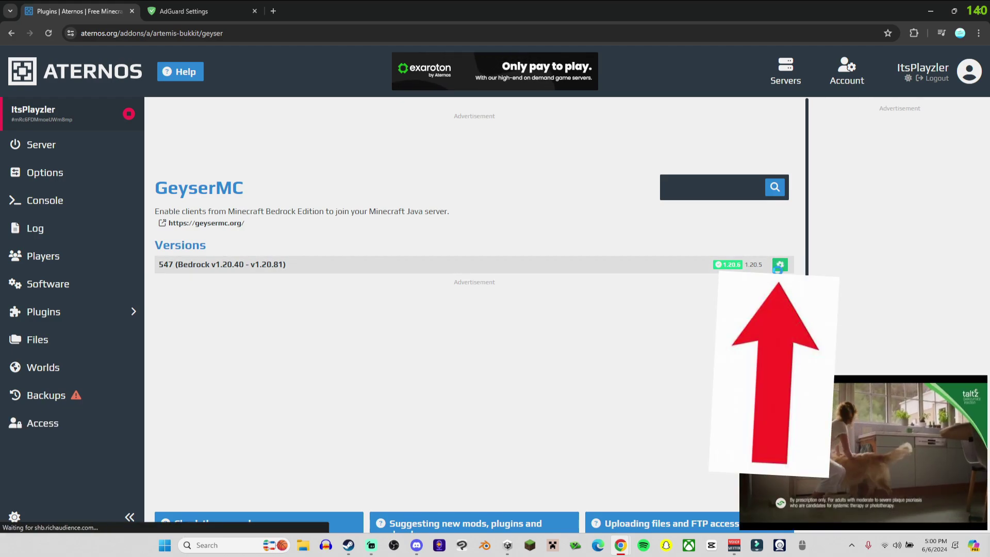
left_click(71, 341)
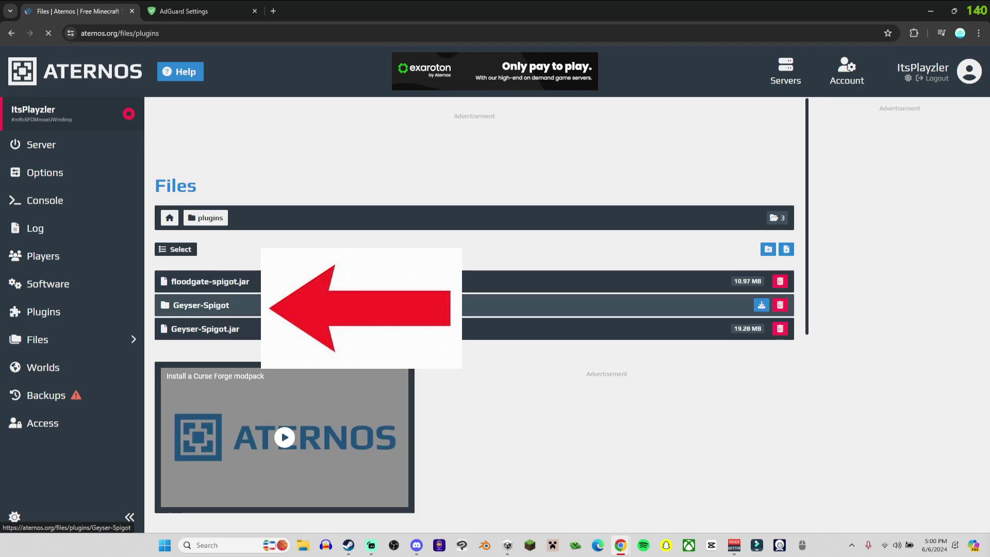
- Open Geyser-Spigot's config.yml and find the Bedrock port value 19132
left_click(696, 309)
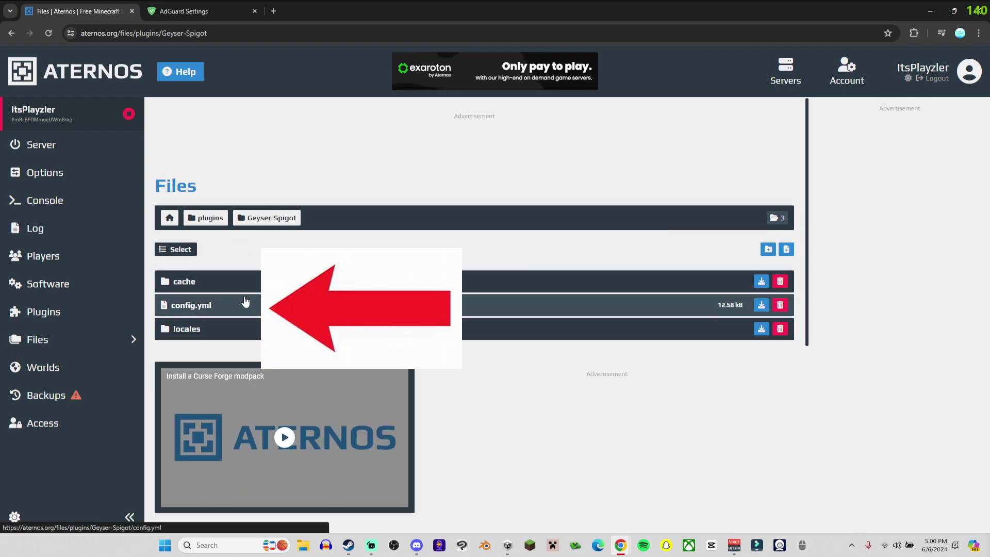
left_click(227, 308)
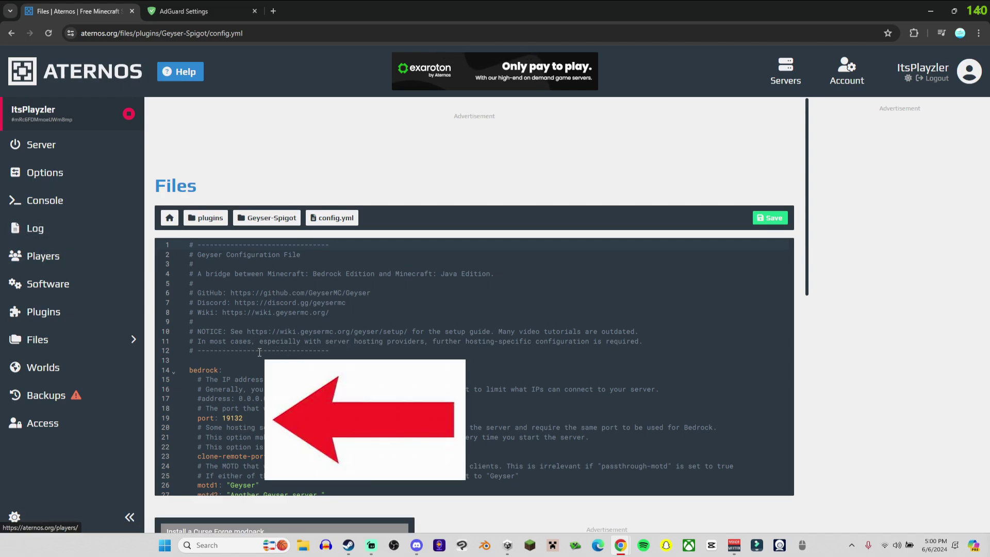
scroll(232, 361, "down", 2)
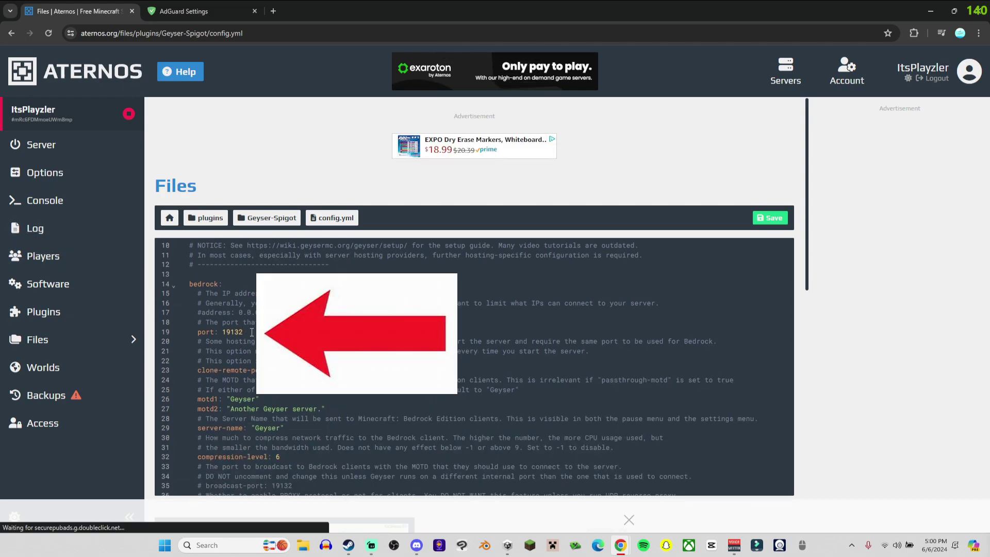
double_click(232, 332)
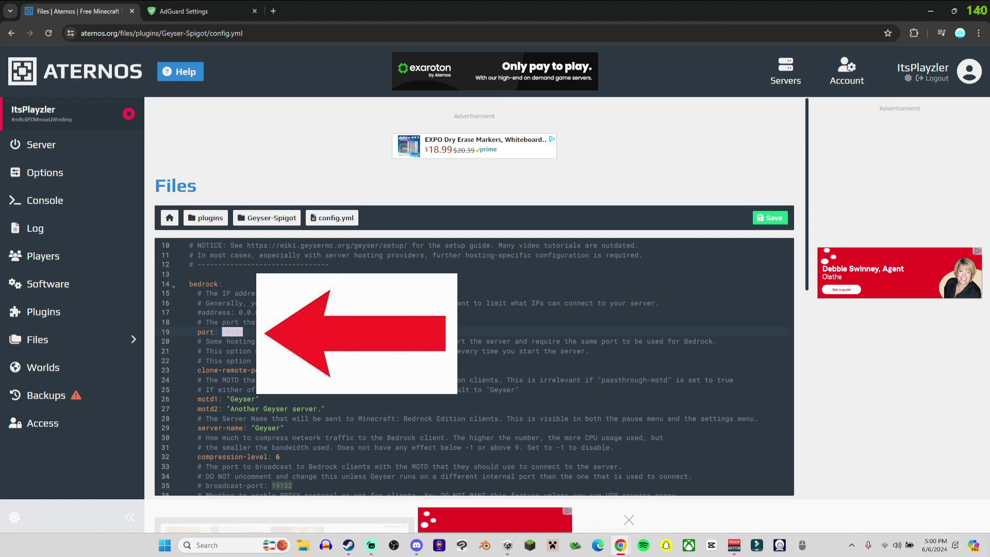
left_click(248, 334)
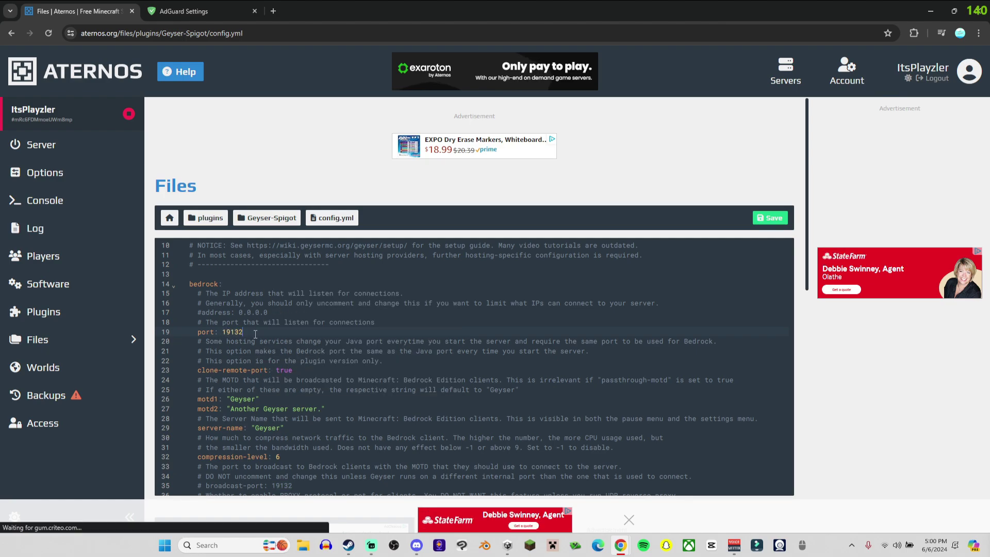
scroll(255, 334, "up", 3)
- Return to the Server page and dismiss the EULA prompt
left_click(62, 145)
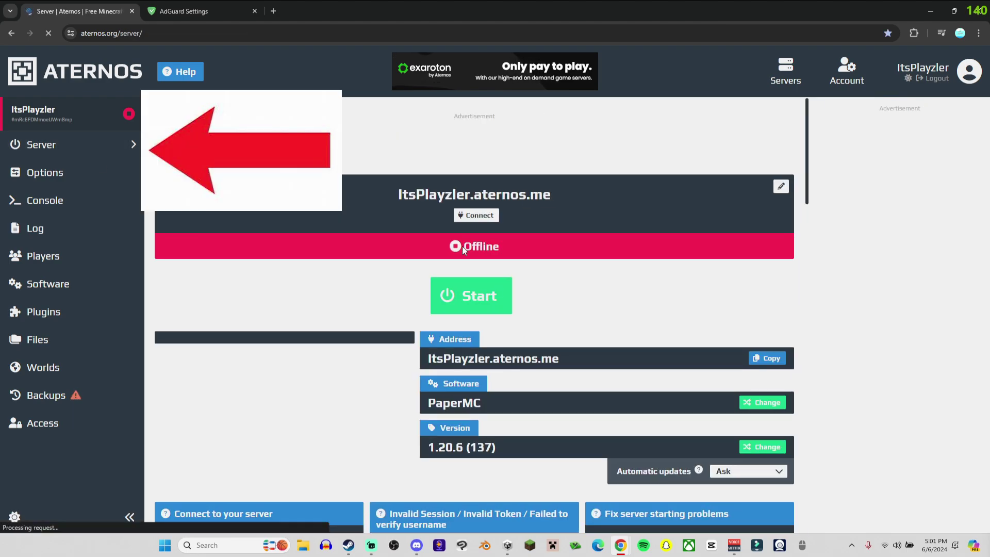
left_click(481, 296)
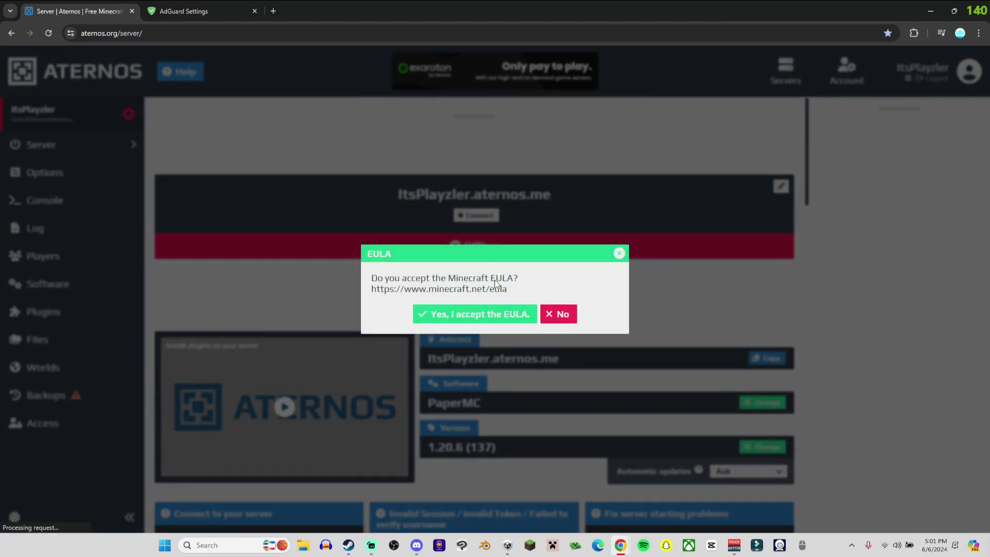
left_click(565, 313)
- Show the connection details, select the port 47458, and close the box
left_click(476, 215)
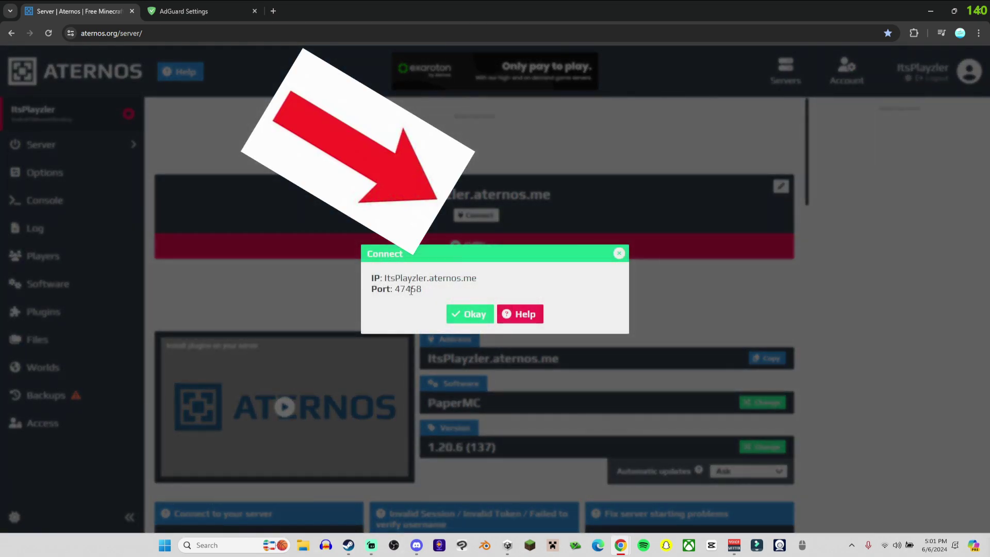
left_click_drag(423, 289, 391, 290)
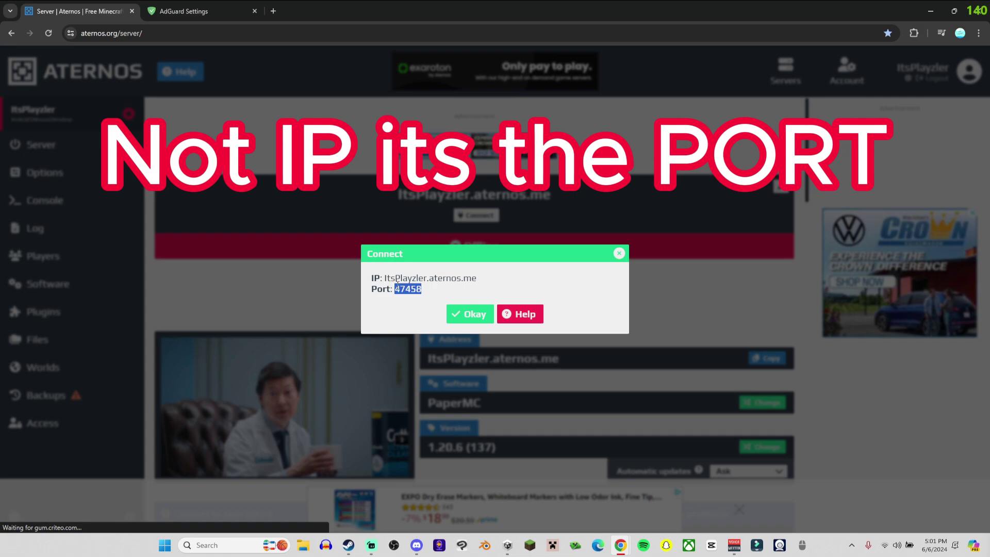
left_click(419, 289)
left_click_drag(392, 289, 431, 289)
key("ctrl+c")
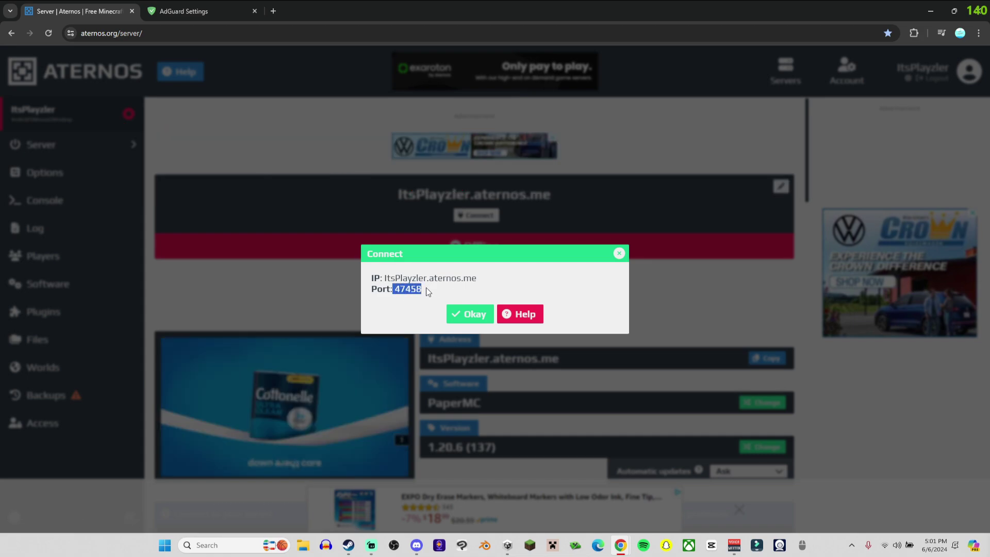
left_click(394, 299)
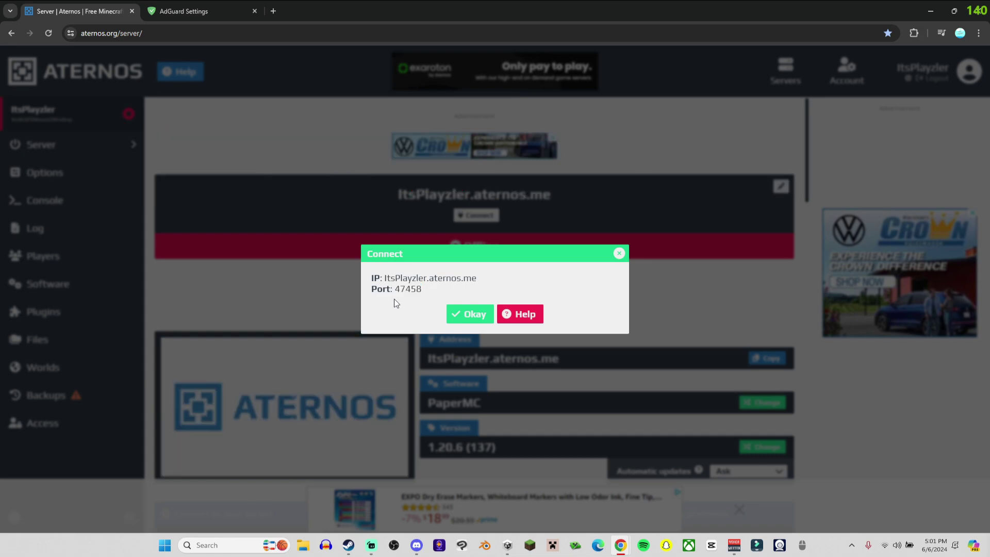
left_click(488, 314)
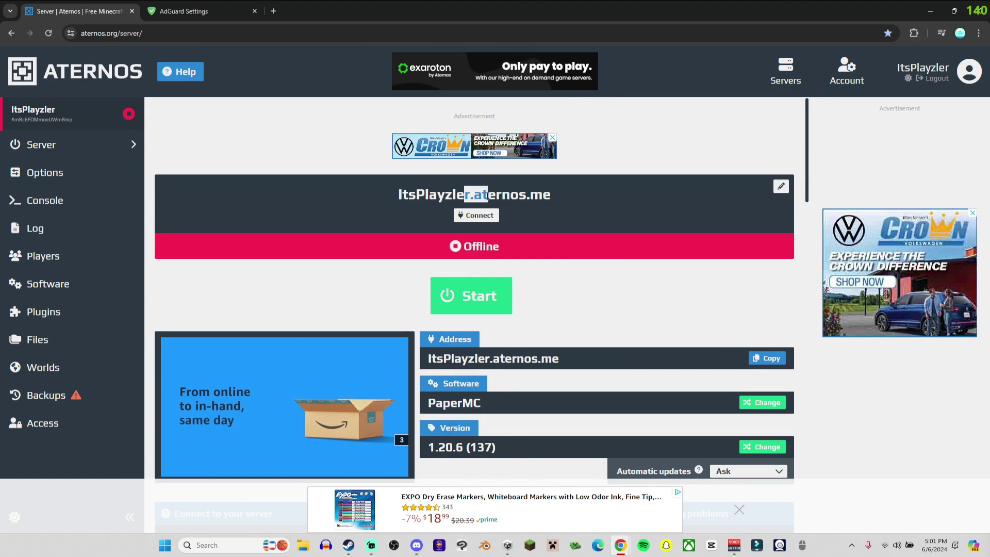
- Replace the Bedrock port in plugins/Geyser-Spigot/config.yml with 47458 and save
left_click(62, 341)
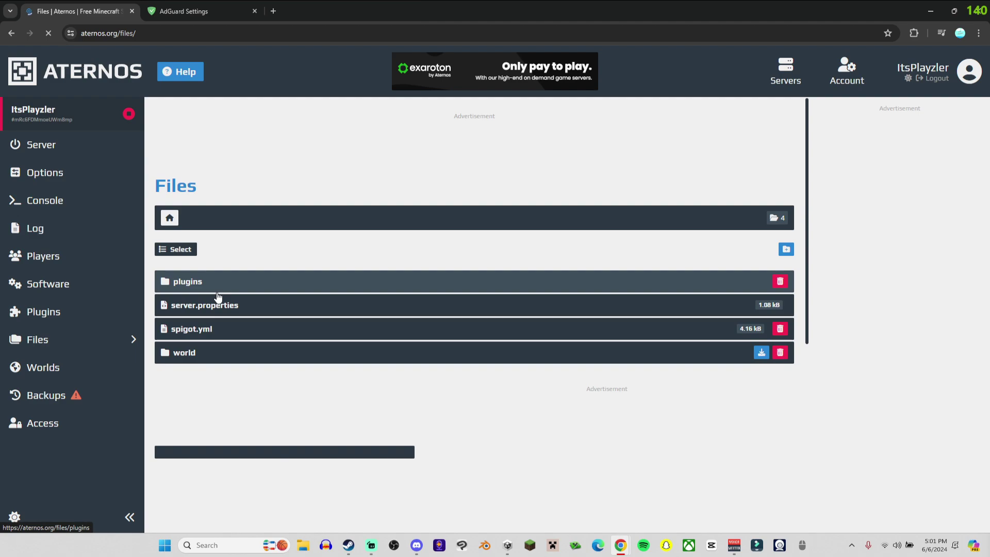
left_click(212, 282)
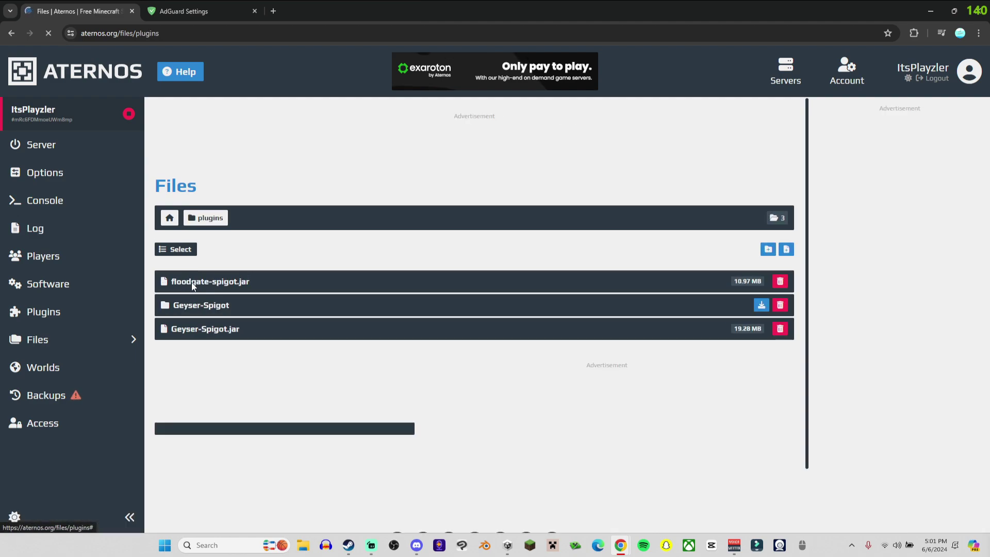
left_click(222, 309)
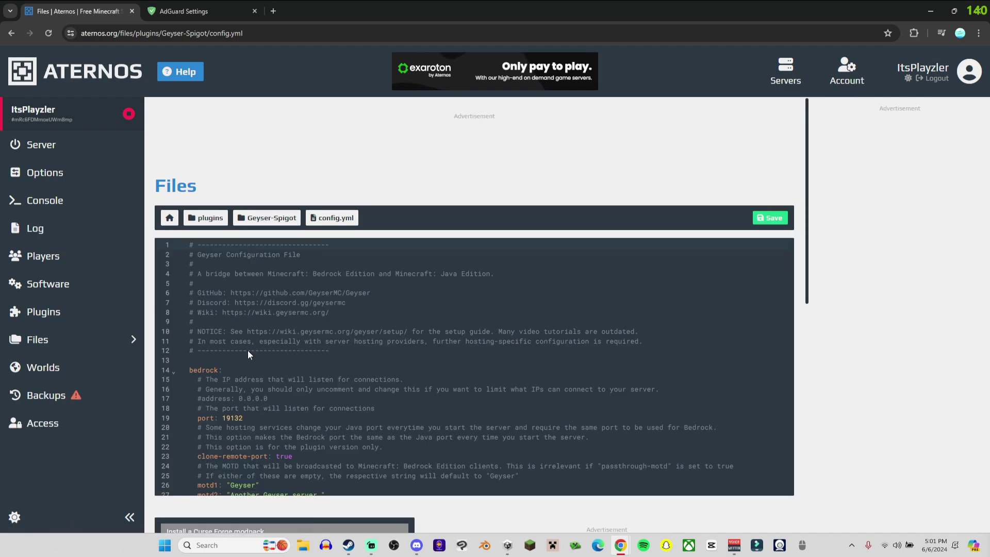
scroll(251, 352, "down", 2)
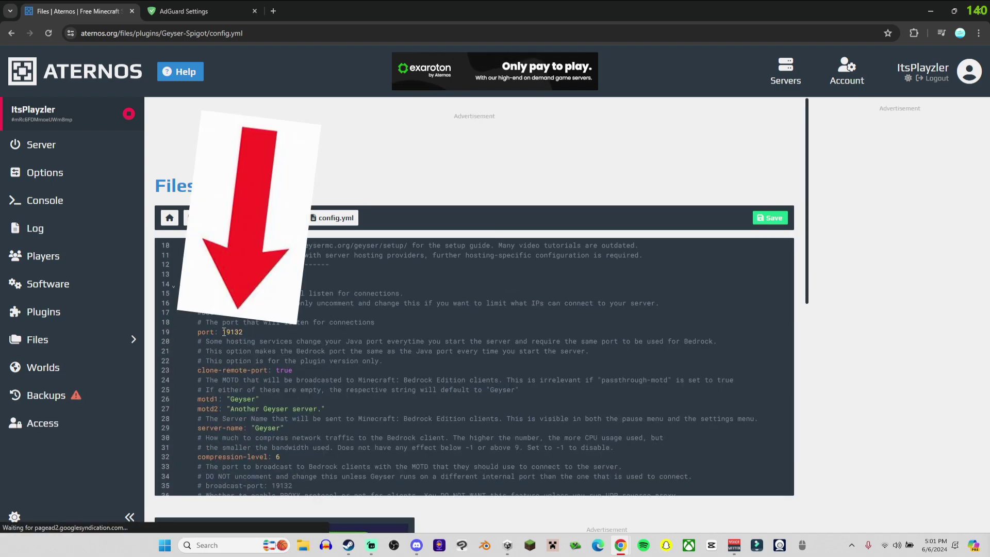
key("ctrl+v")
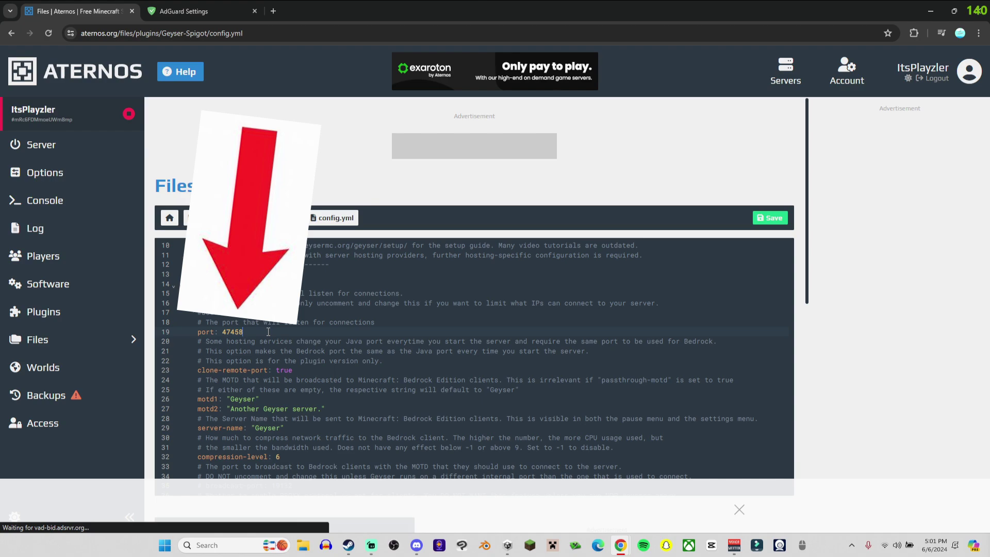
left_click(759, 219)
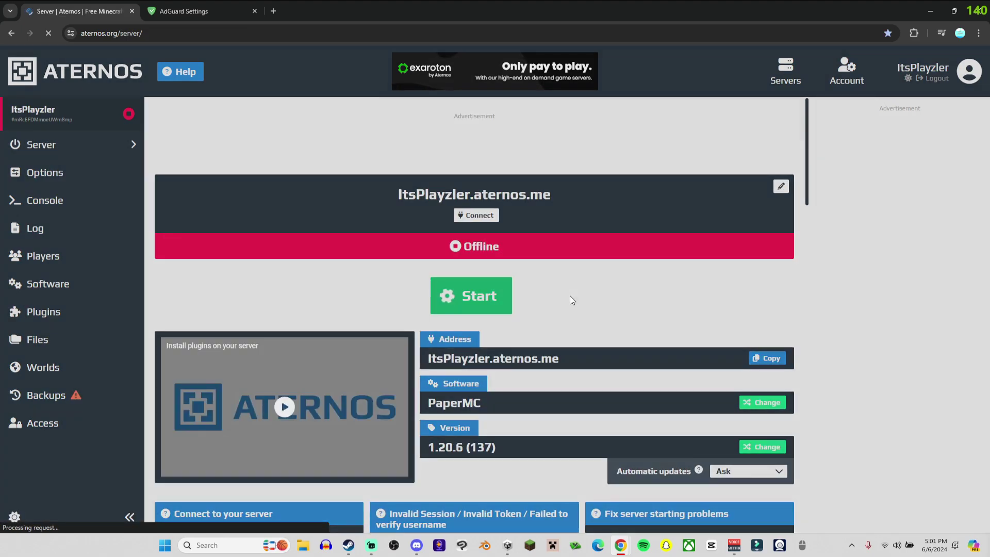
- Start the server, agreeing to watch the advertisement
left_click(470, 296)
left_click(496, 313)
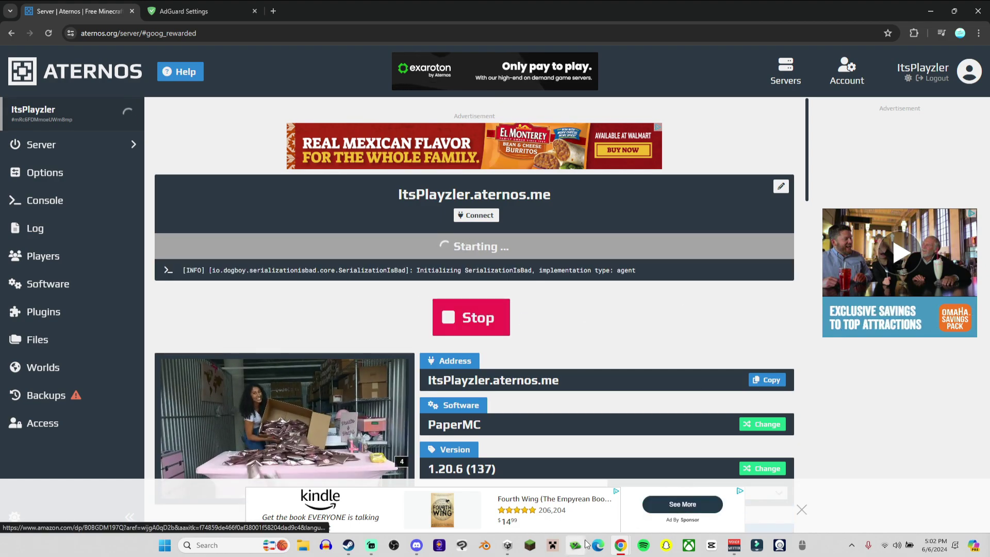
- Launch Minecraft 1.20.6 and copy the Aternos server address from the page
mouse_move(625, 547)
left_click(553, 545)
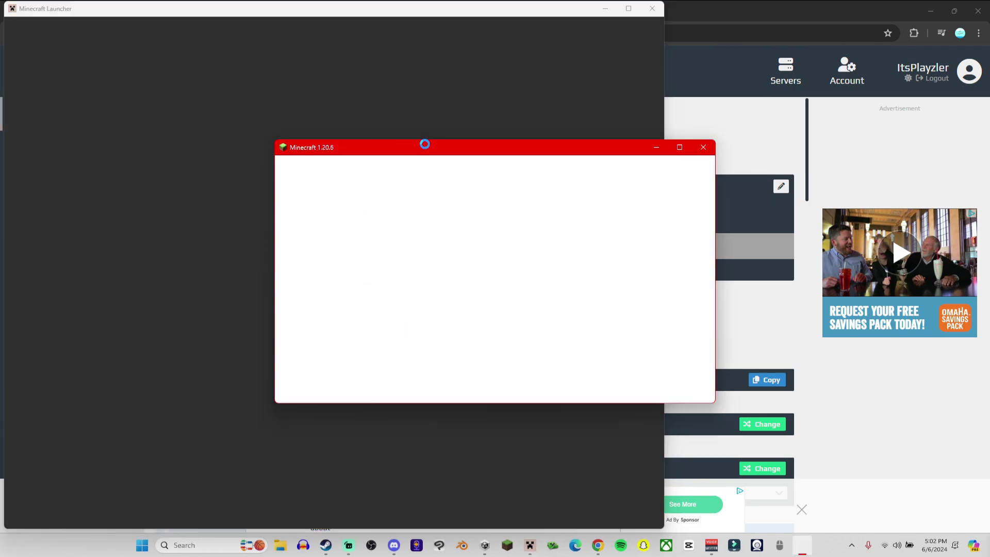
left_click_drag(425, 141, 447, 153)
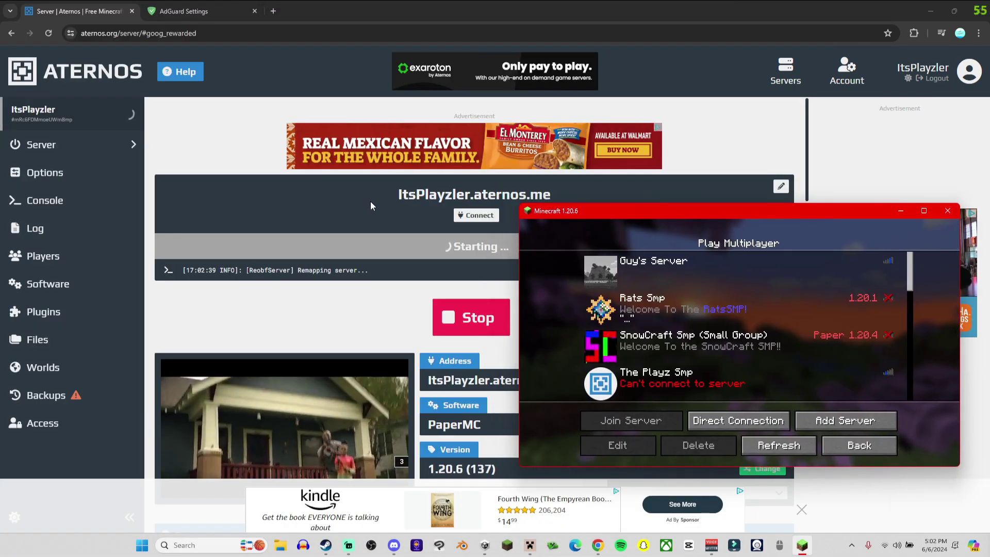
left_click_drag(370, 205, 572, 192)
key("ctrl+c")
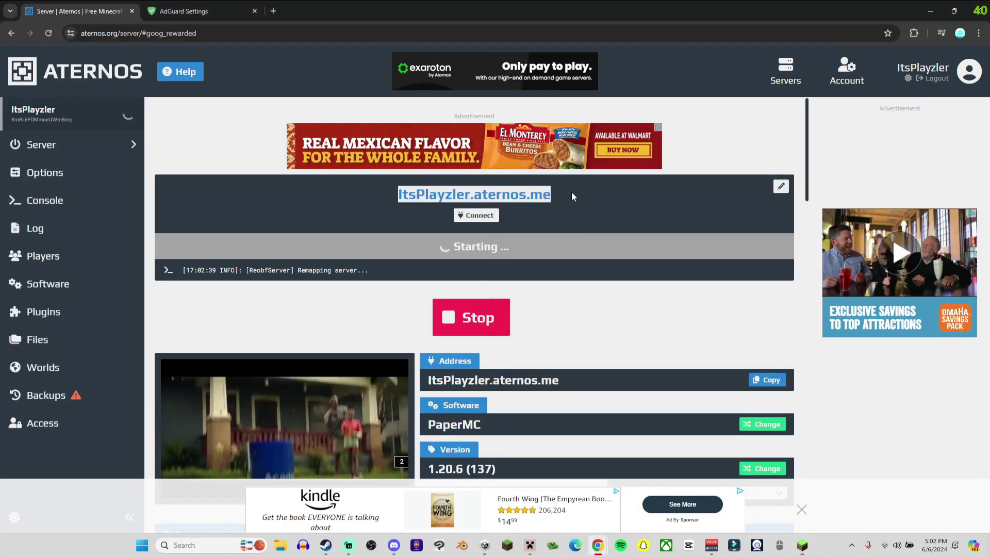
left_click(797, 542)
- Add a new multiplayer server entry using the pasted Aternos address
left_click(845, 421)
left_click(700, 337)
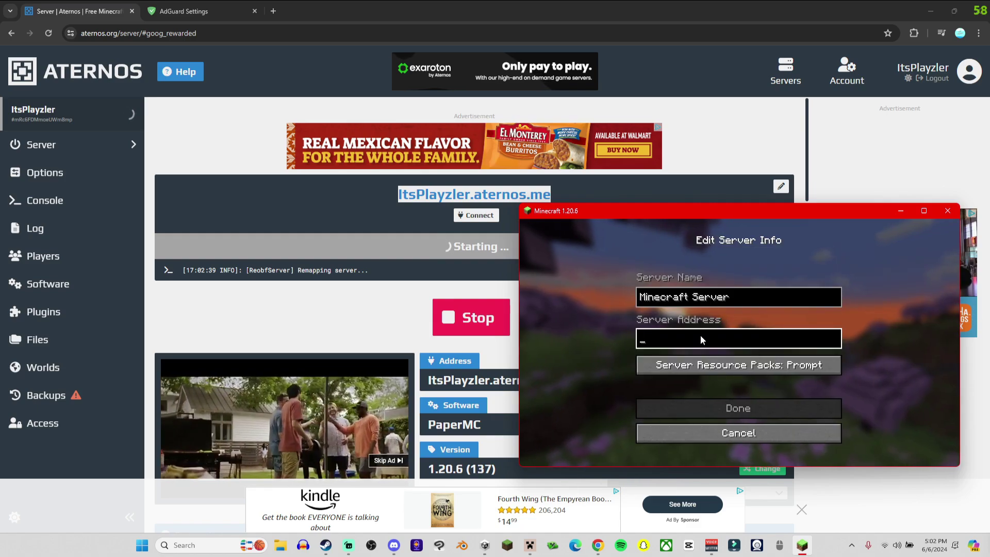
key("ctrl+v")
left_click(737, 408)
scroll(719, 314, "down", 3)
scroll(717, 309, "down", 5)
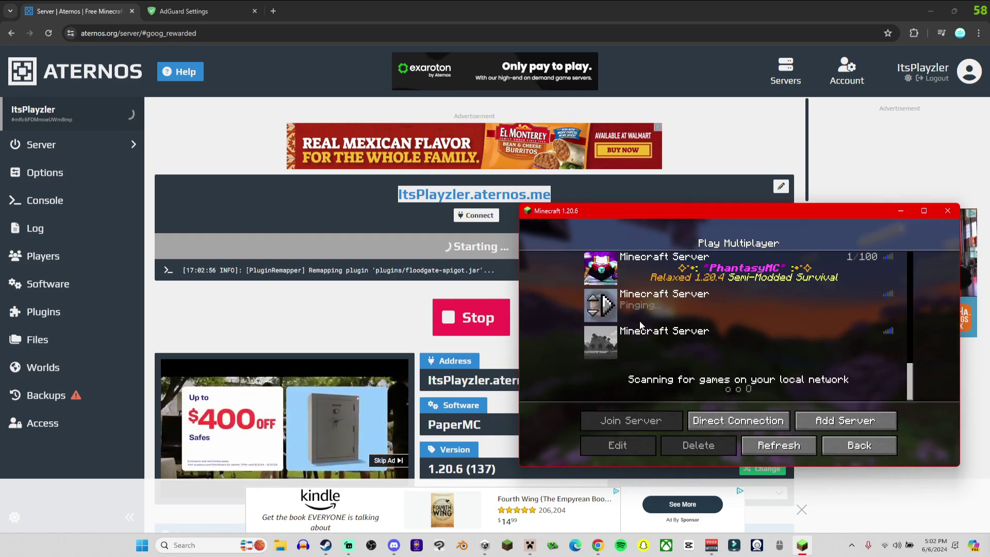
- Bring Minecraft to full screen, refresh the server list and join the Aternos server
left_click(639, 188)
left_click(802, 545)
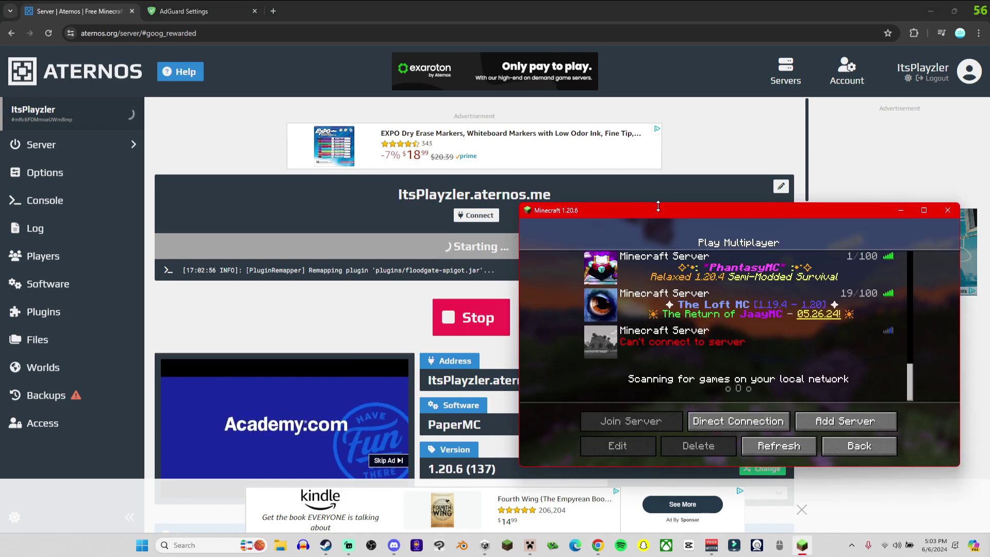
left_click_drag(658, 207, 687, 12)
left_click_drag(674, 269, 674, 263)
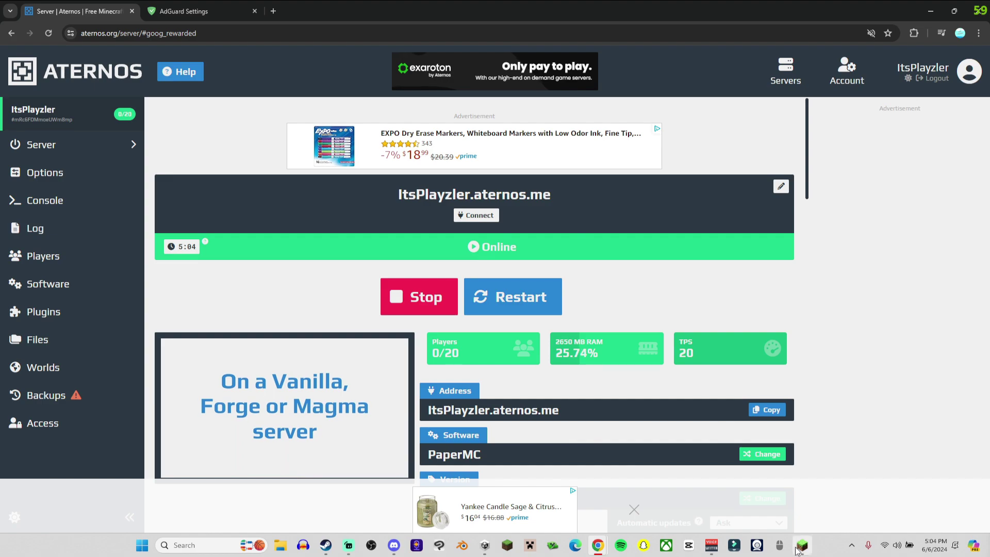
left_click(801, 546)
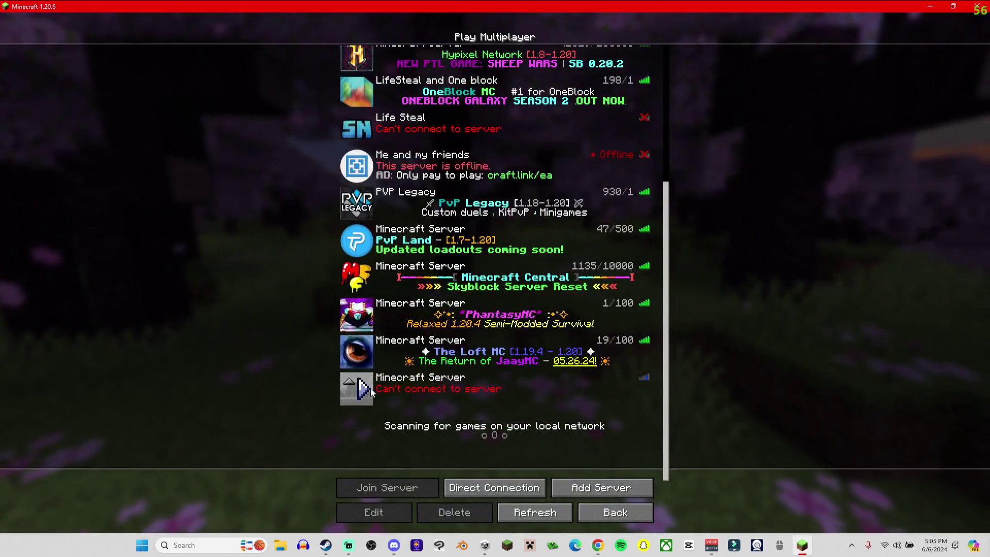
left_click(532, 512)
scroll(394, 335, "down", 10)
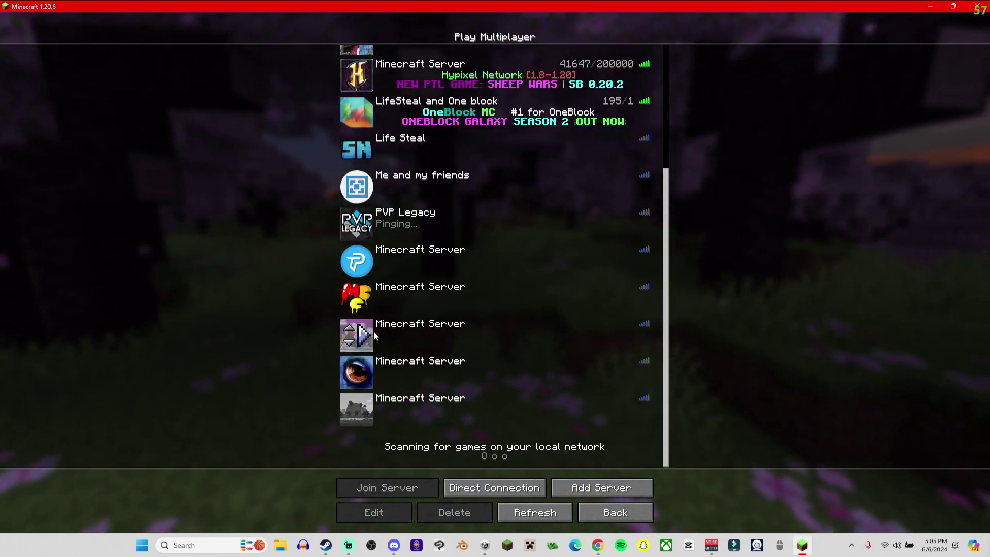
double_click(363, 412)
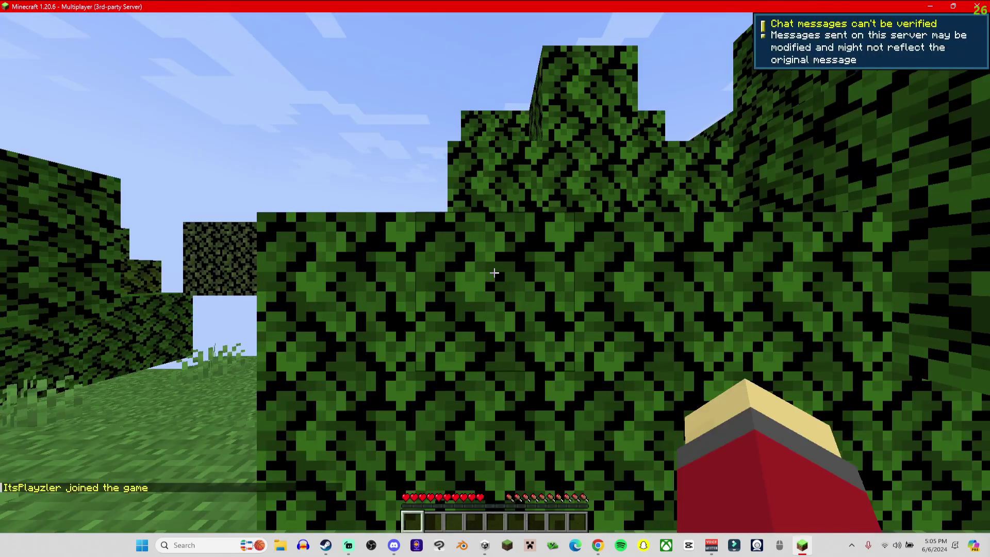
- Cycle camera perspectives with F5 and walk forward into the trees
key("F5")
key("F5")
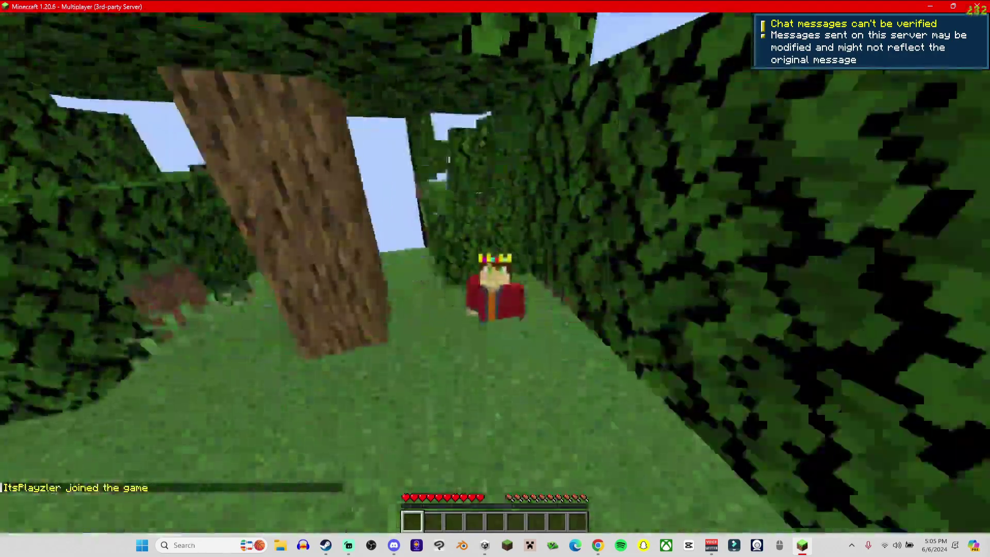
key("F5")
key("w")
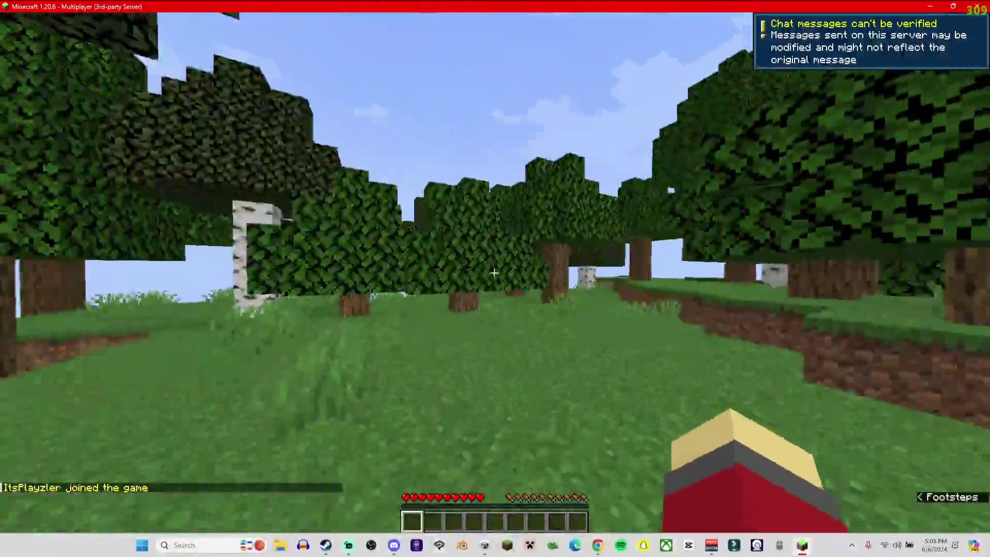
key("w")
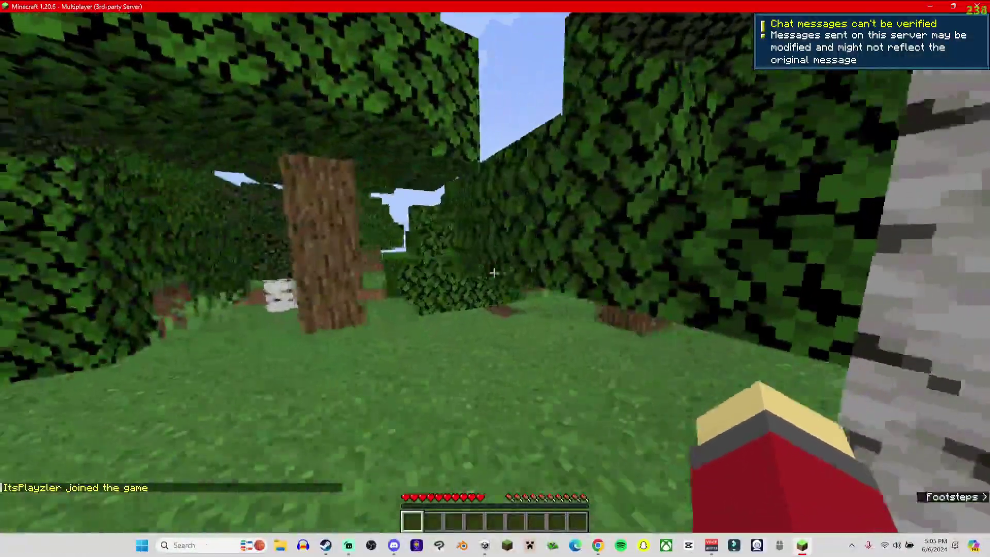
key("Escape")
key("Escape")
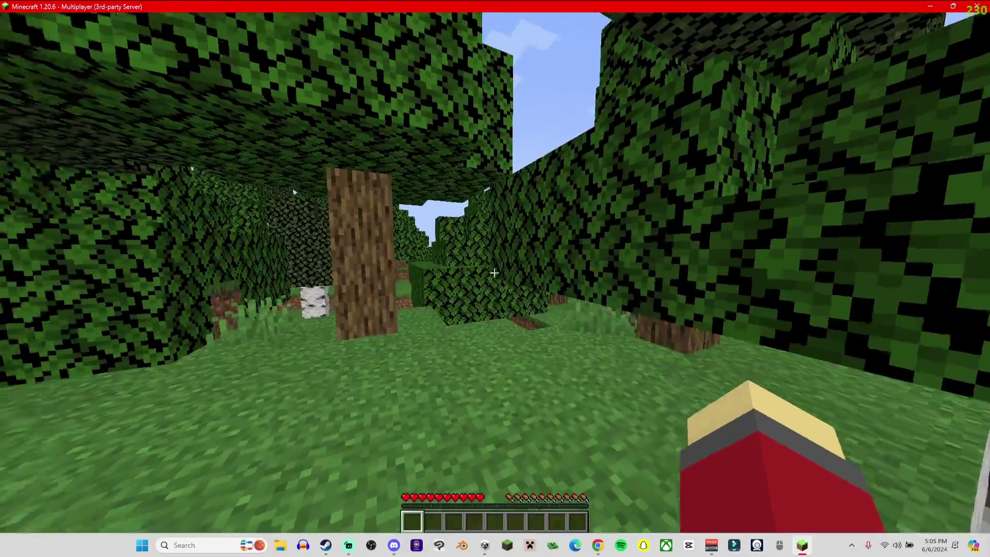
key("F5")
key("F5")
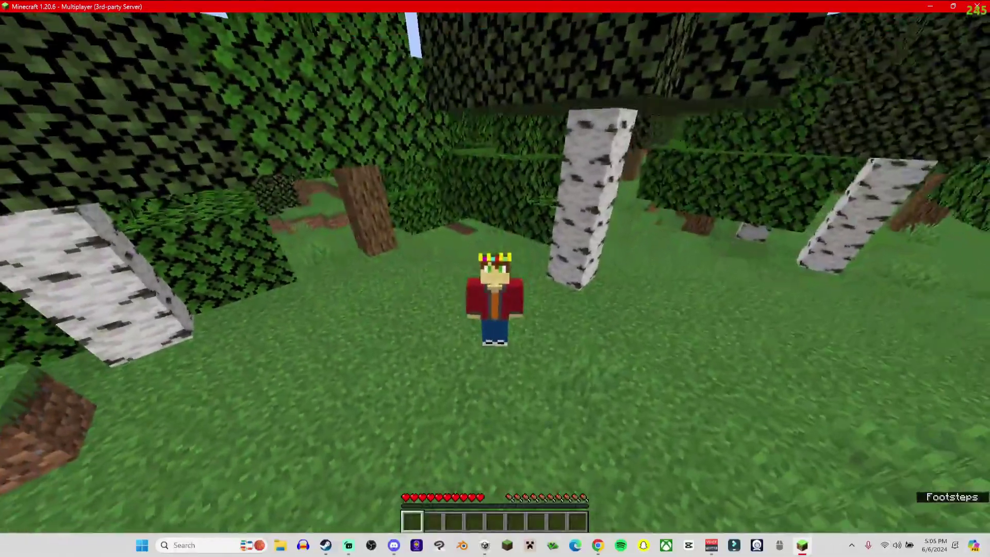
- Send 'nice' in chat, then reopen chat to inspect the joined Bedrock player
key("t")
key("Escape")
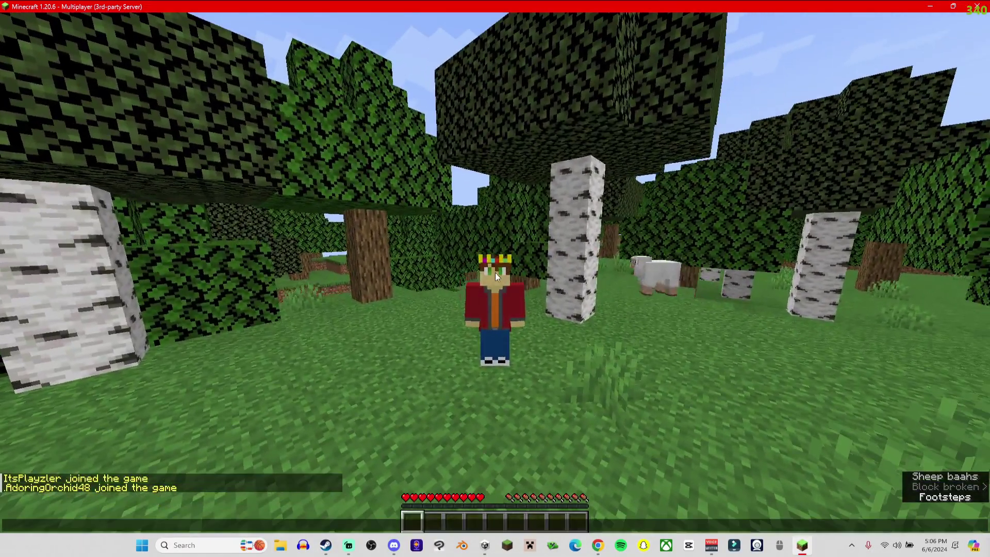
type("nice")
key("Return")
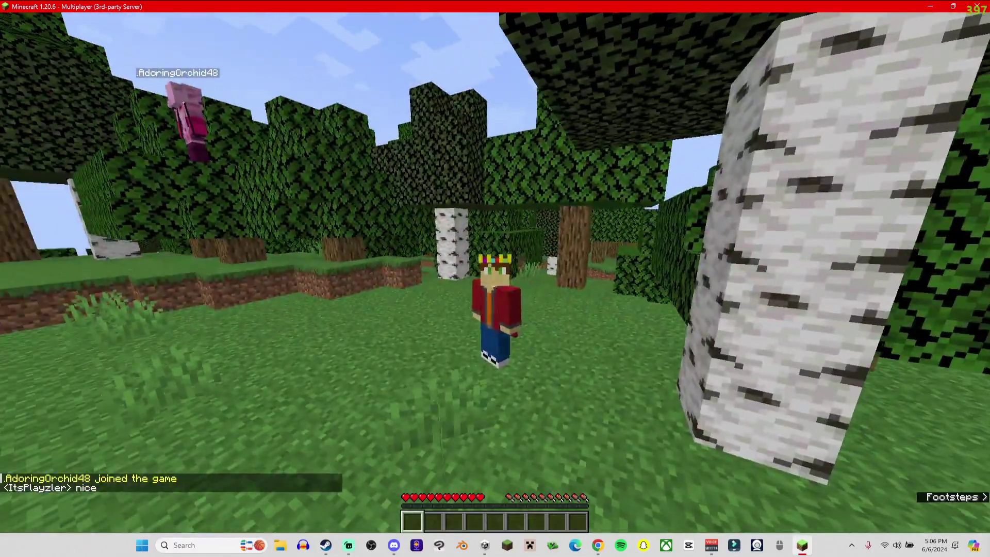
key("F5")
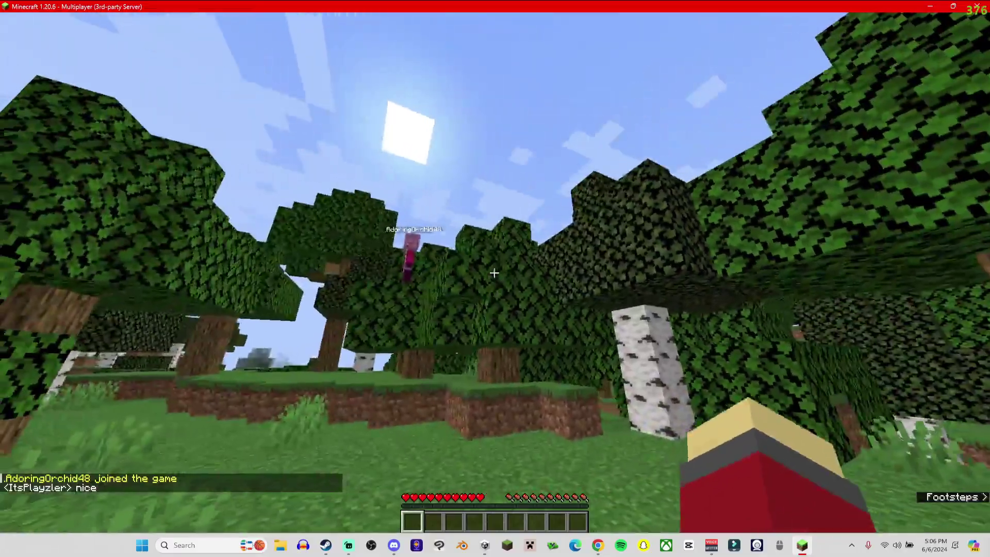
key("t")
mouse_move(63, 481)
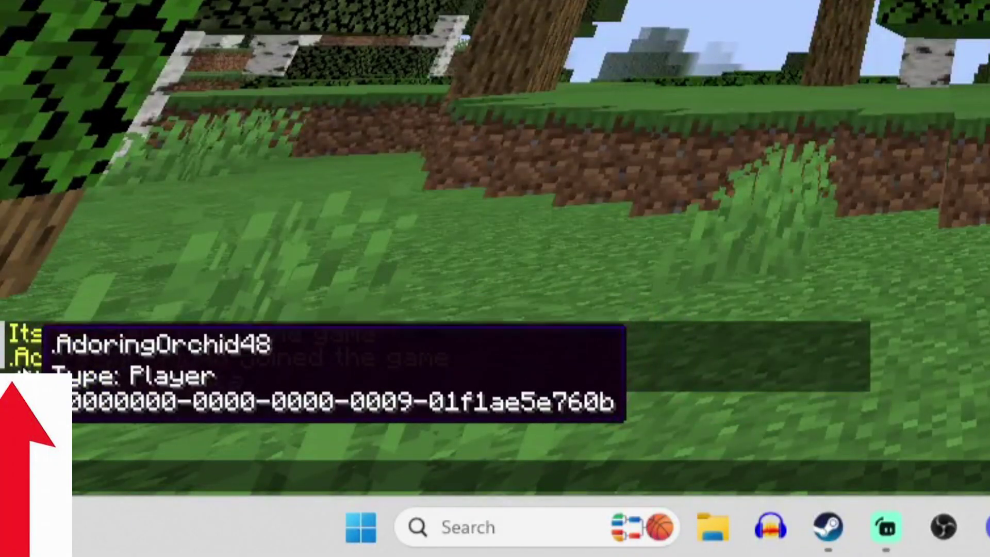
key("Escape")
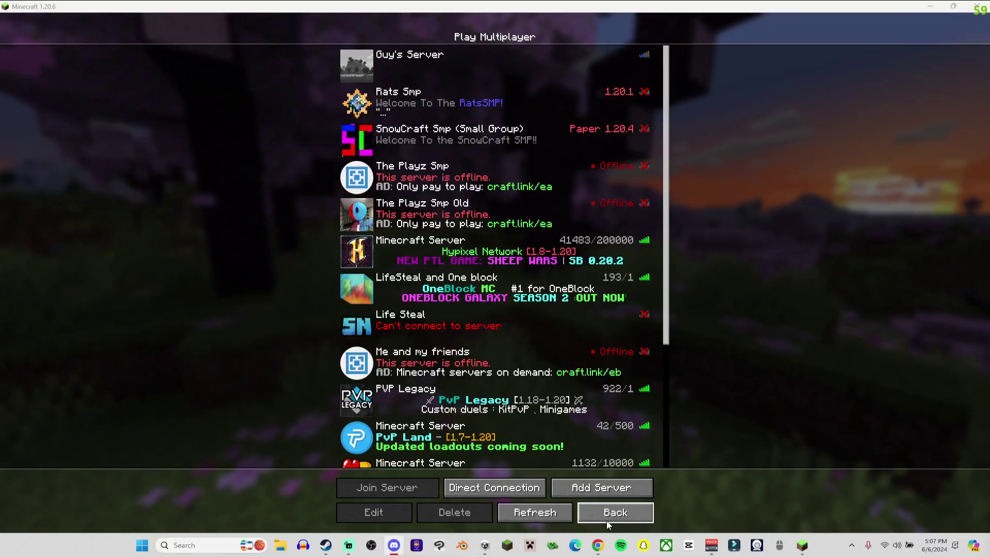
- Disconnect from the Minecraft server to the title screen and stop the Aternos server
left_click(607, 518)
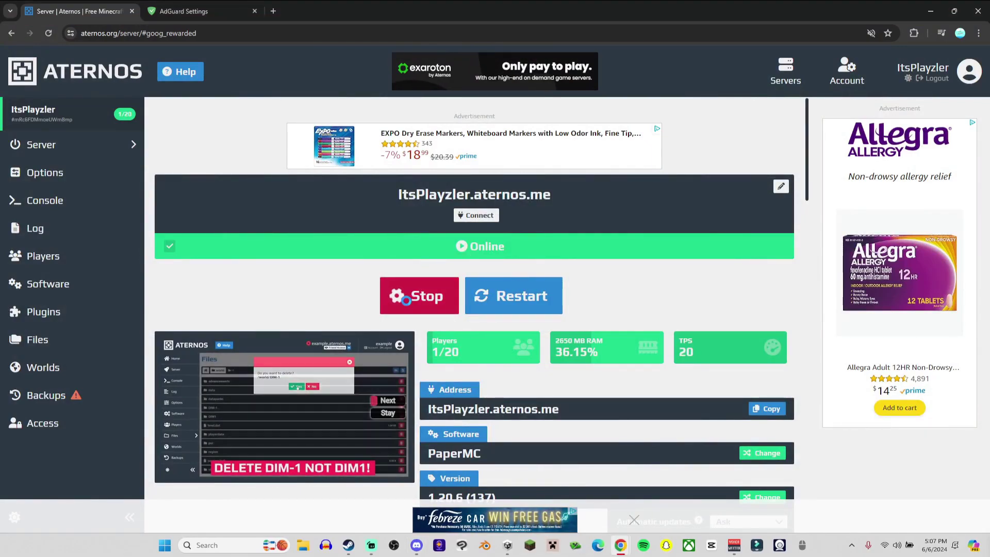
left_click(404, 291)
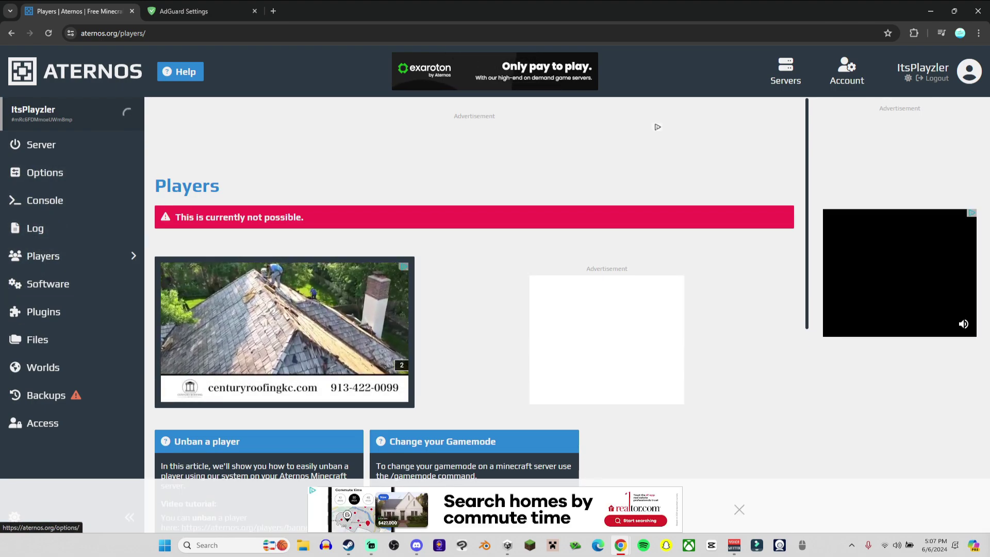
- Reload the Players page and open the Java player's details
left_click(78, 229)
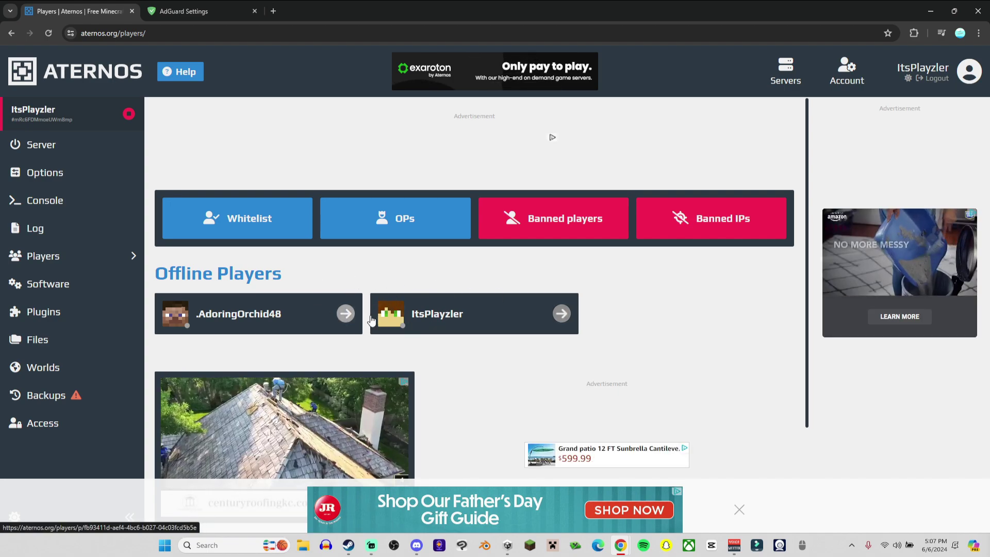
left_click(561, 312)
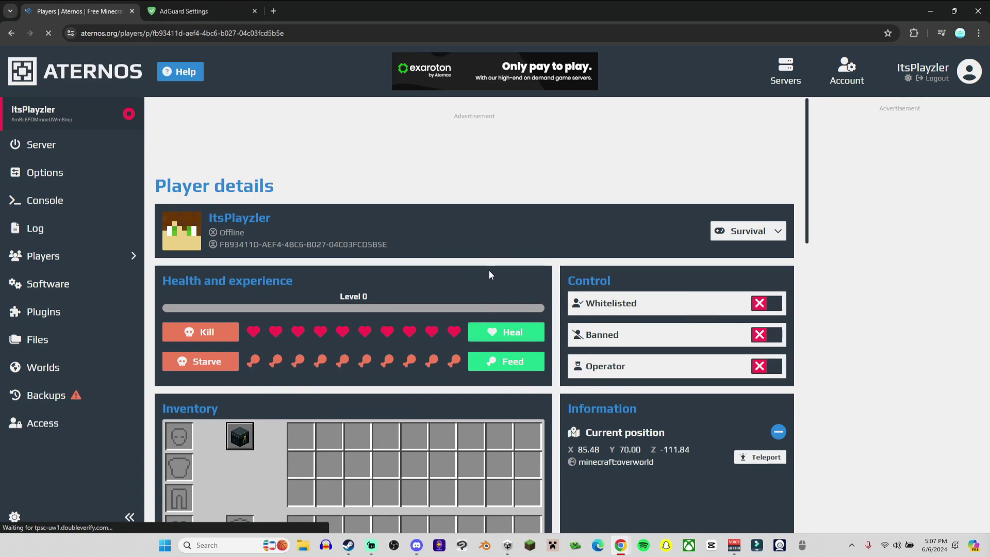
scroll(490, 275, "down", 3)
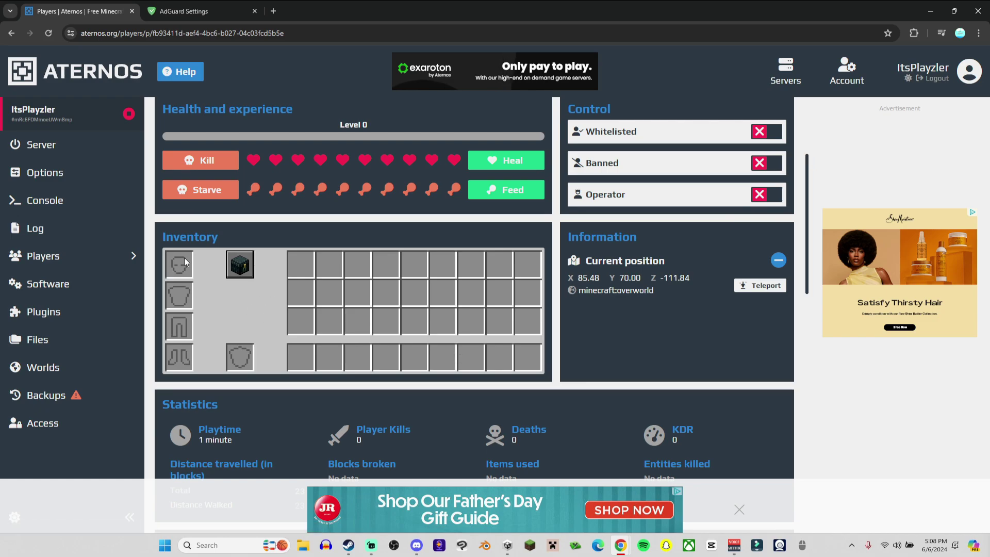
- View the Java player's ender chest contents, then browse their statistics
left_click(240, 265)
left_click(626, 219)
scroll(230, 284, "down", 3)
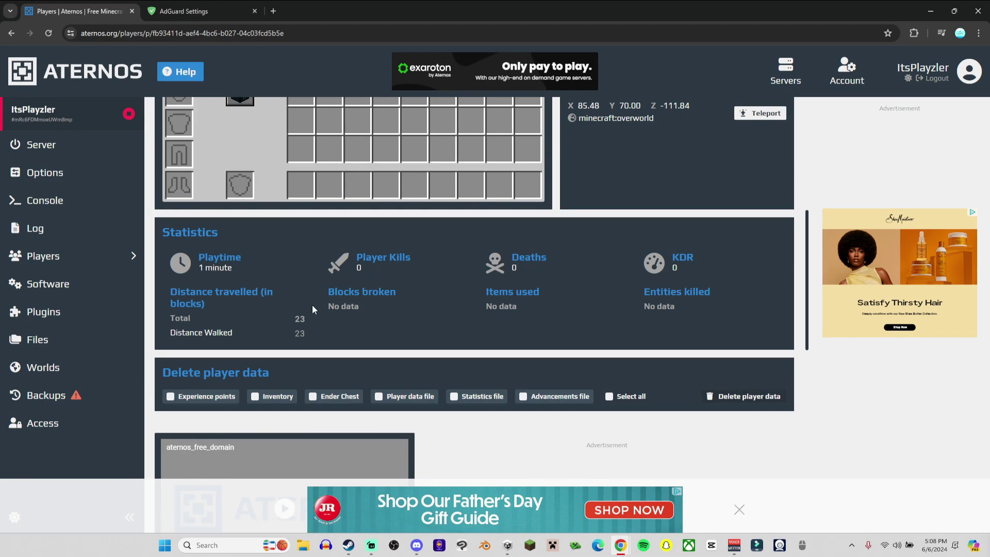
scroll(599, 266, "up", 6)
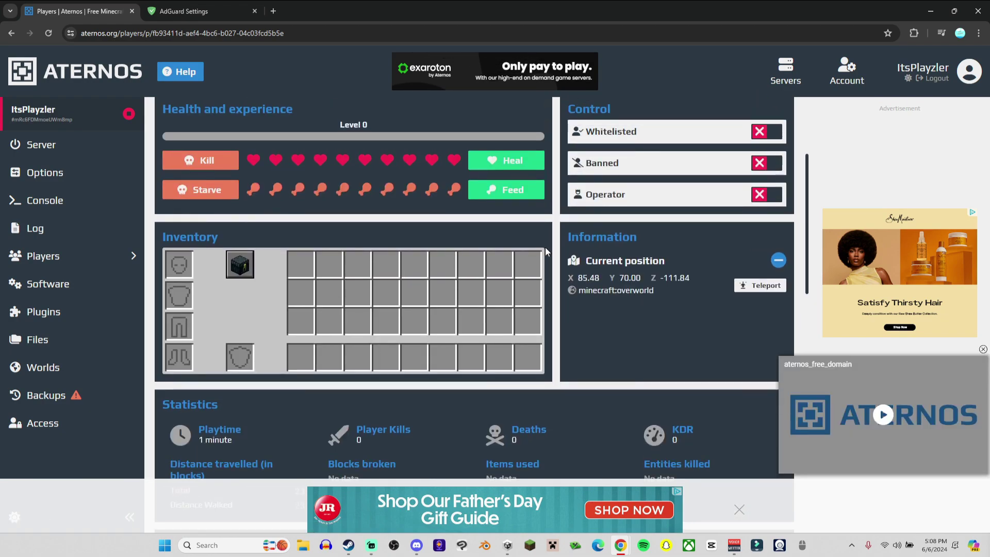
scroll(428, 264, "down", 6)
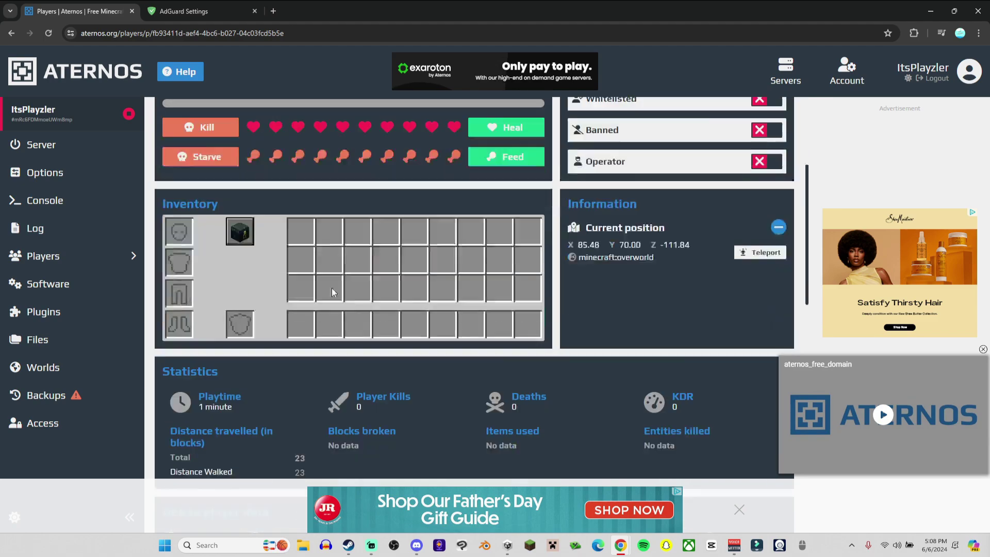
scroll(320, 278, "up", 6)
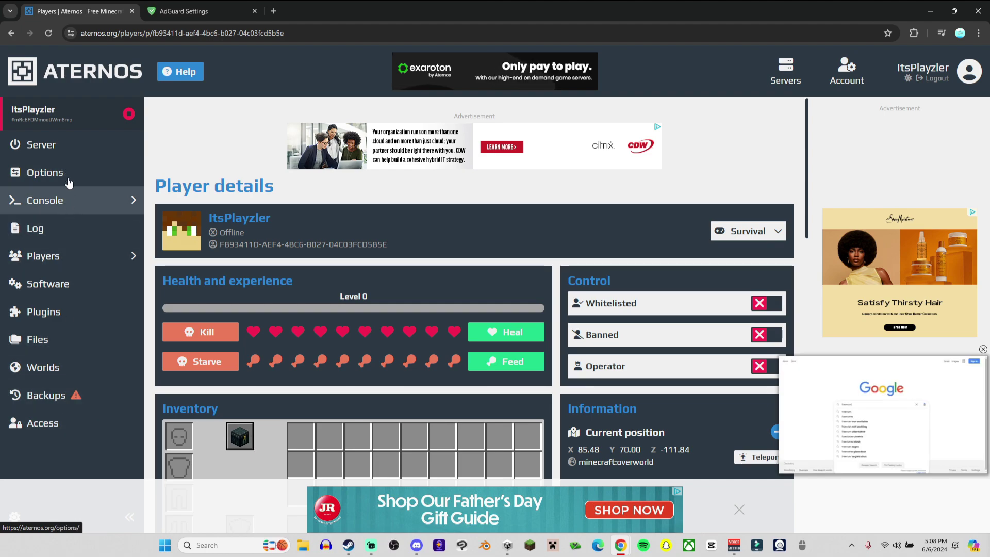
- Go to the Server page to see the PaperMC 1.20.6 server offline at its aternos.me address
left_click(72, 145)
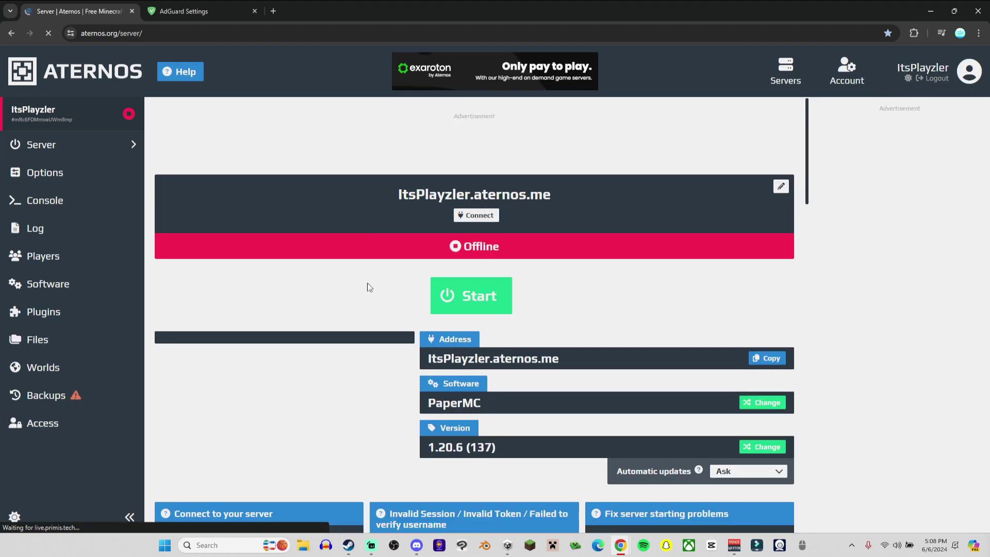